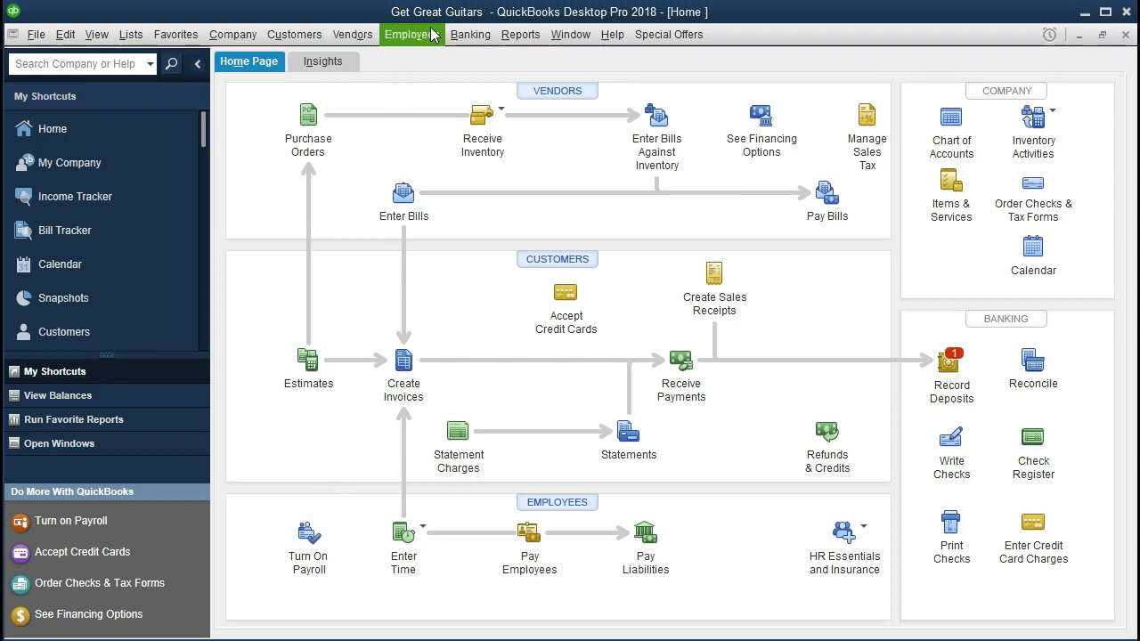
Step: Browse the File, Edit and View menus, show the Open Window List, and return to the Home page
click(36, 35)
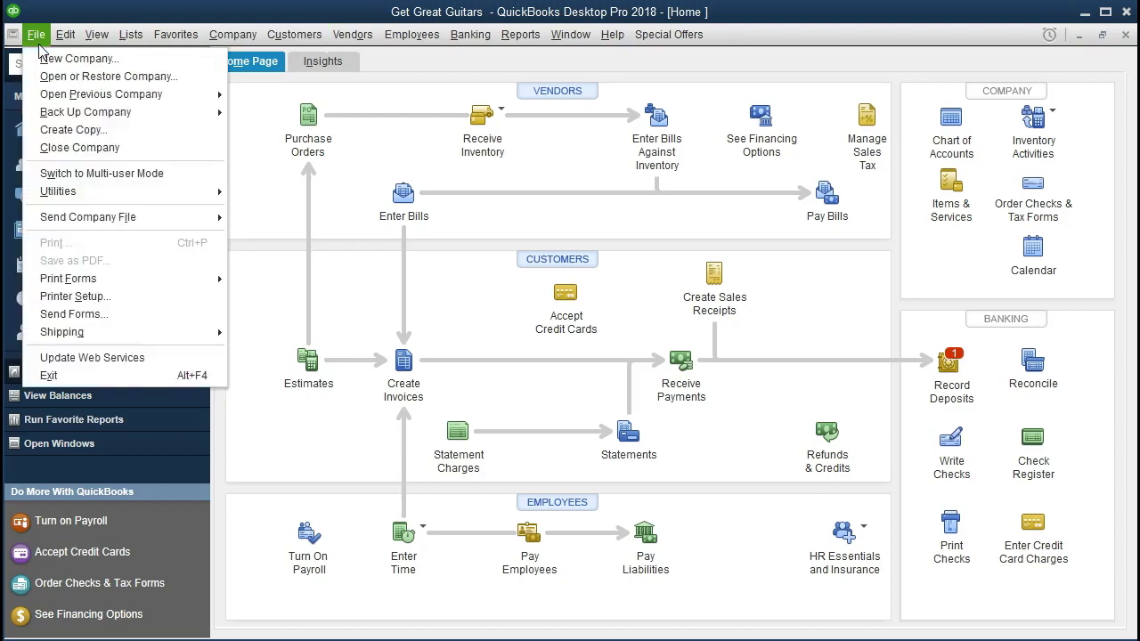
click(86, 12)
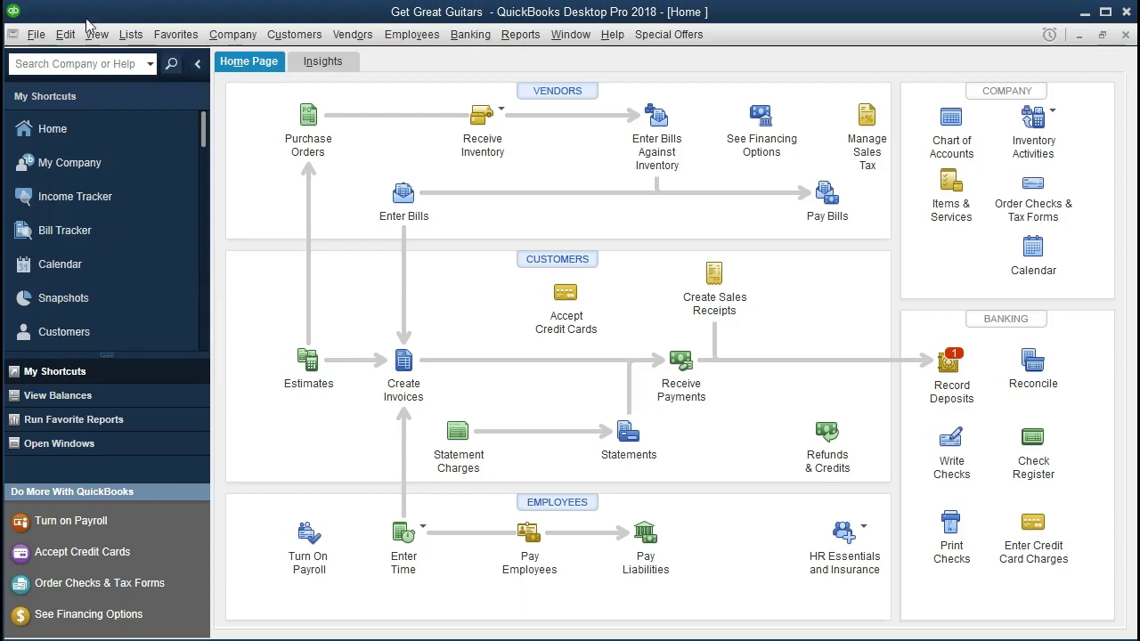
click(91, 37)
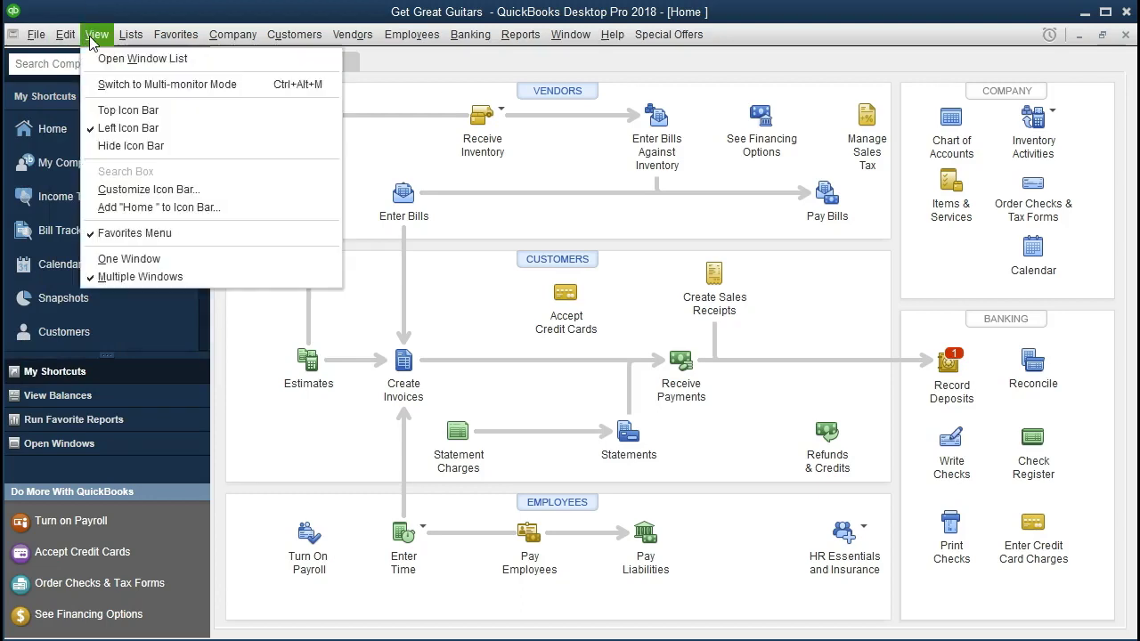
click(169, 63)
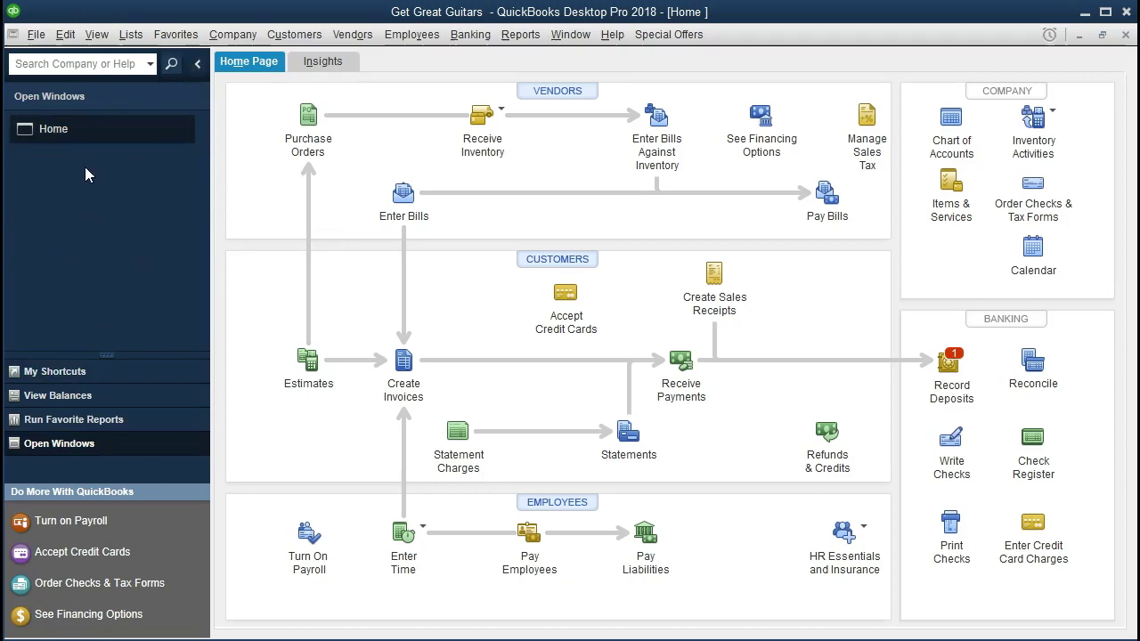
click(252, 40)
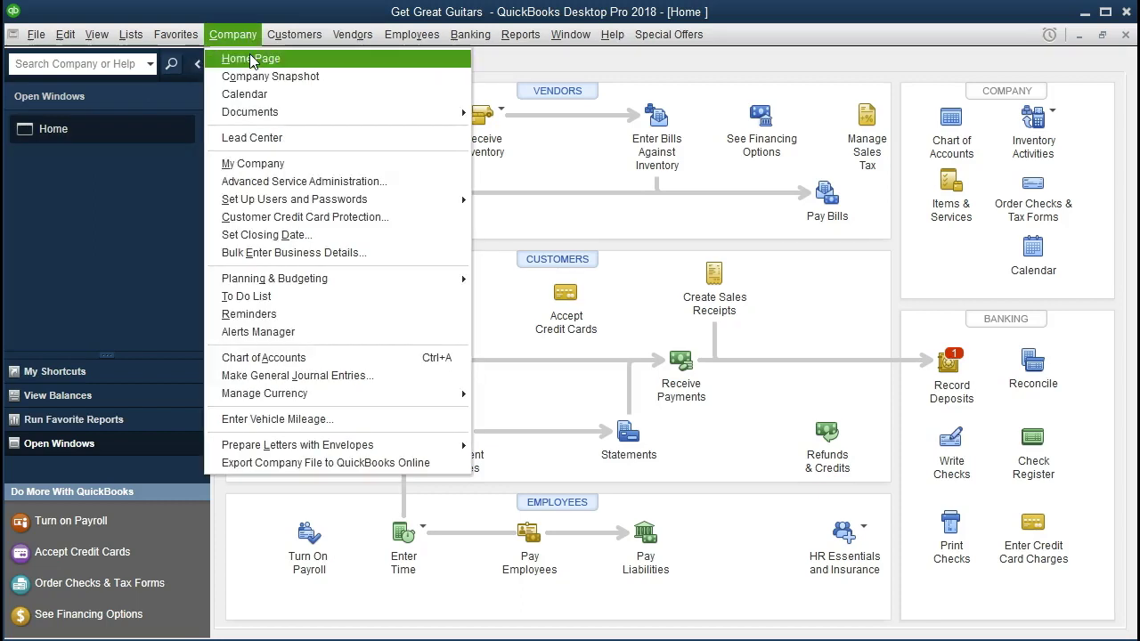
click(251, 59)
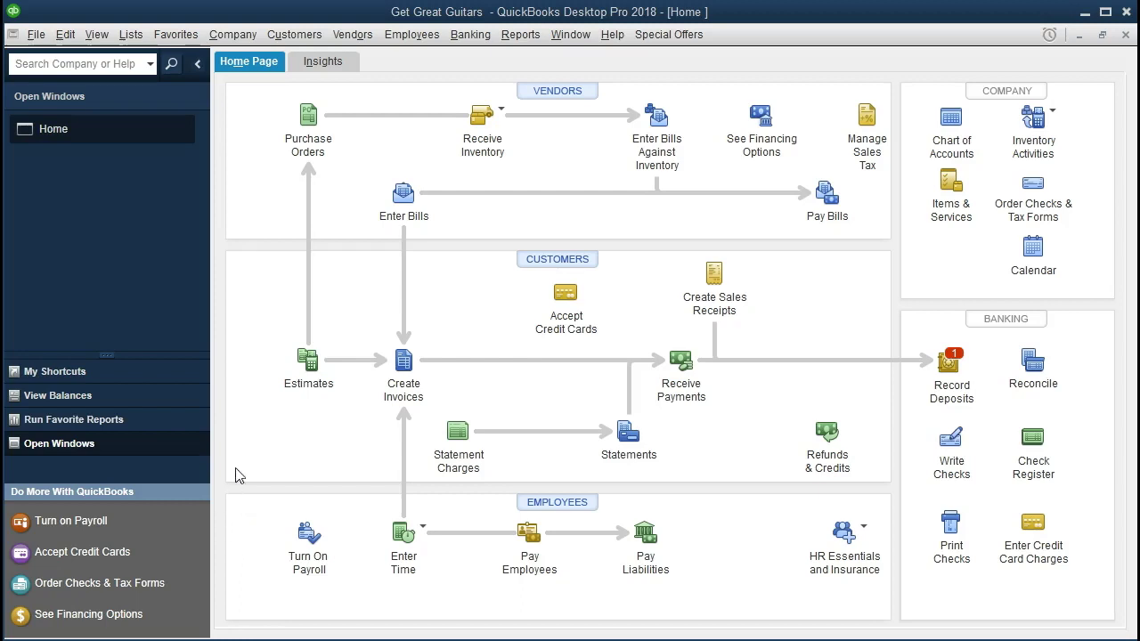
Step: Open the standard Balance Sheet from Reports > Company & Financial
click(520, 35)
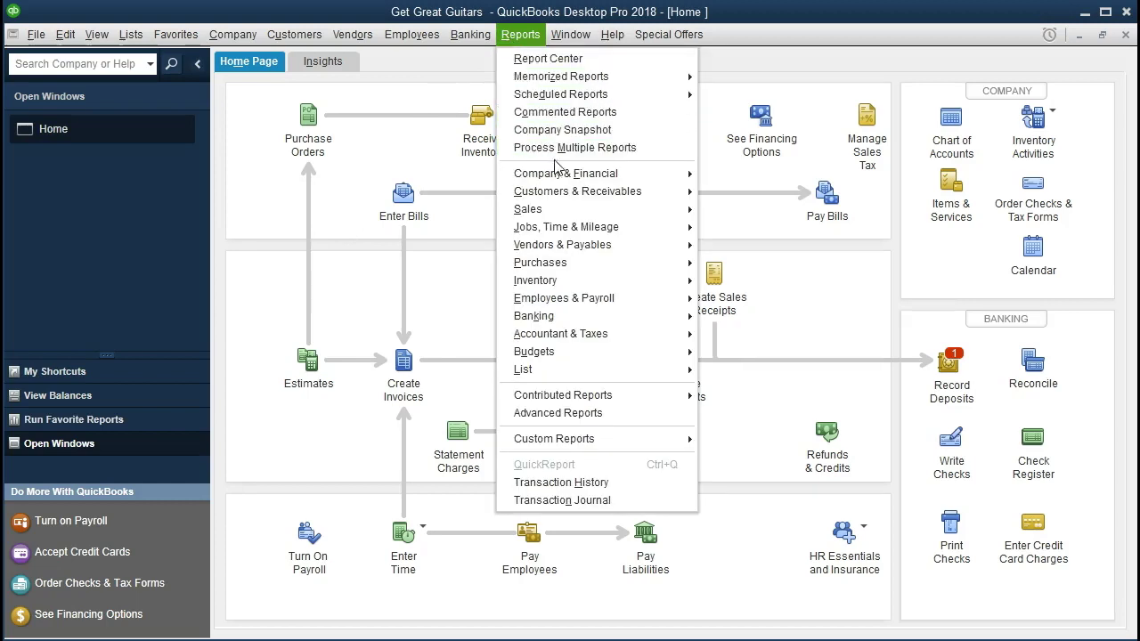
mouse_move(605, 178)
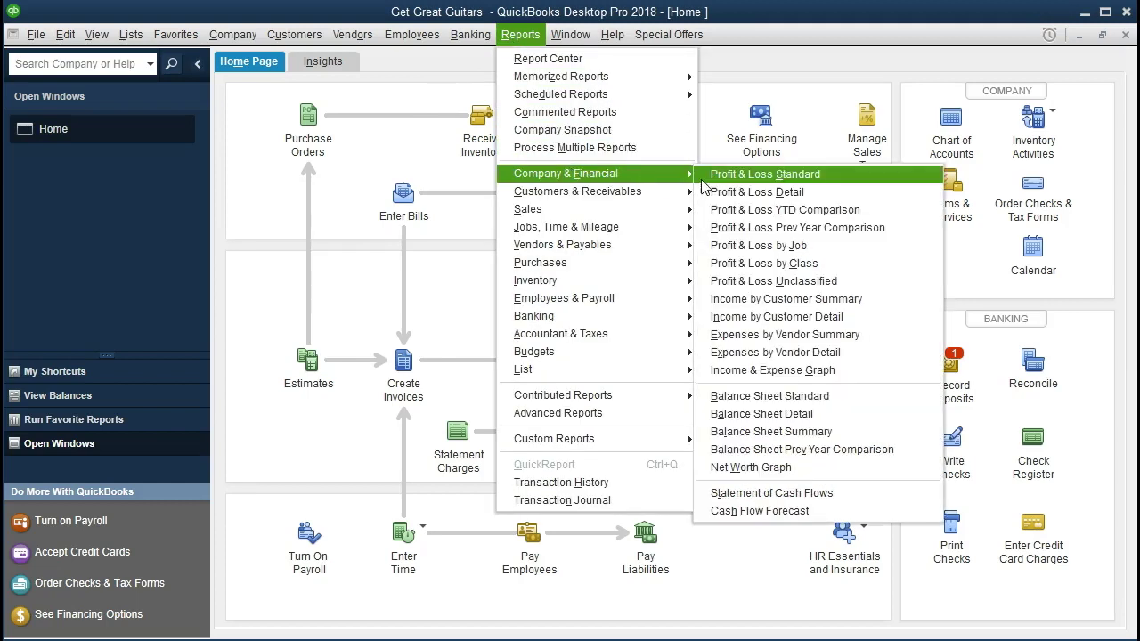
click(738, 397)
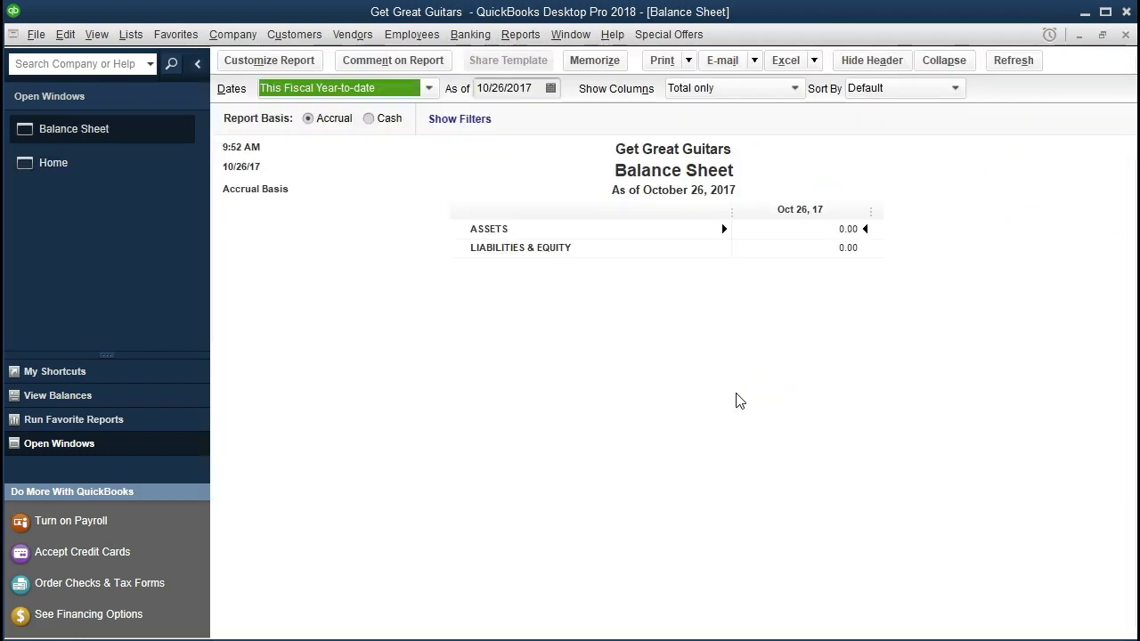
Step: Set the Balance Sheet's As of date to 12/31/2021 and review the report
key(Tab)
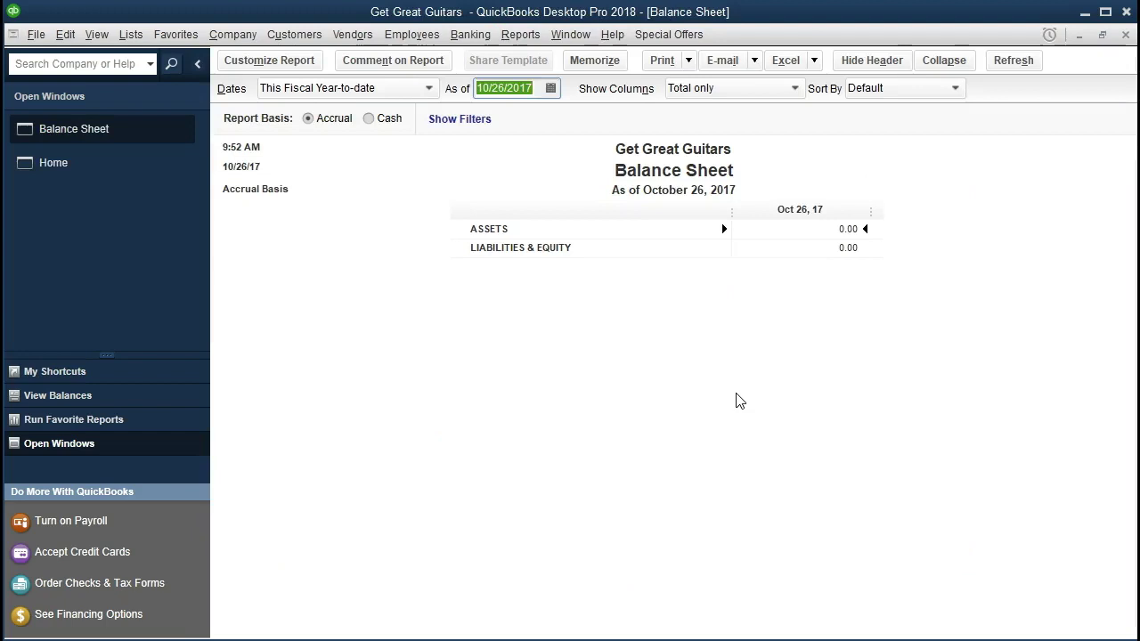
text(1231)
key(Tab)
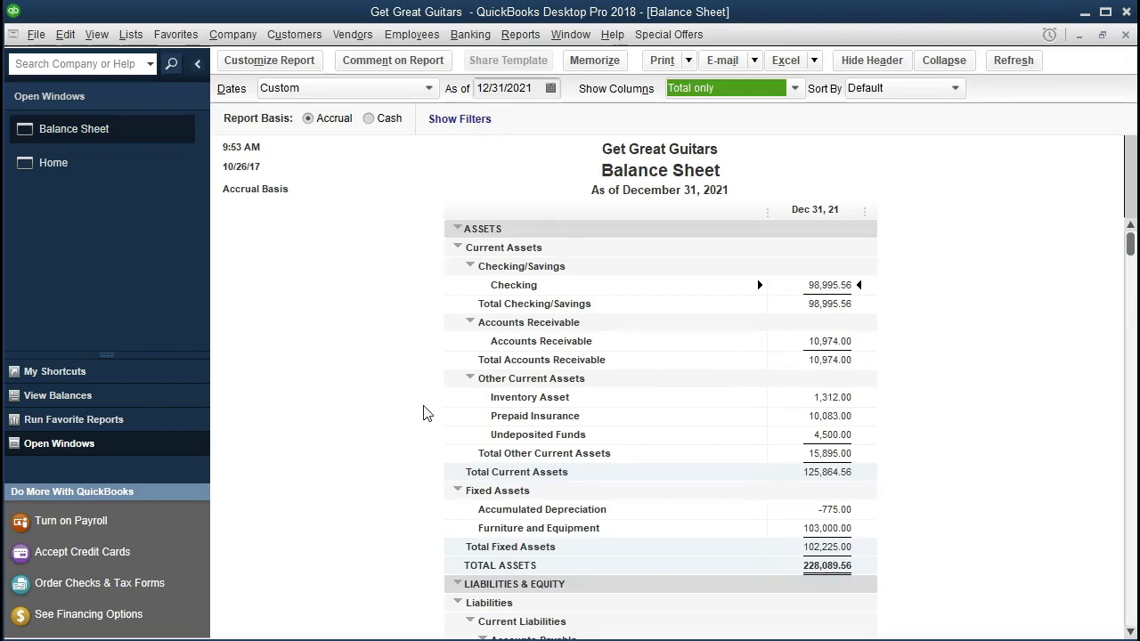
scroll(424, 413, down, 4)
scroll(424, 412, up, 4)
click(689, 60)
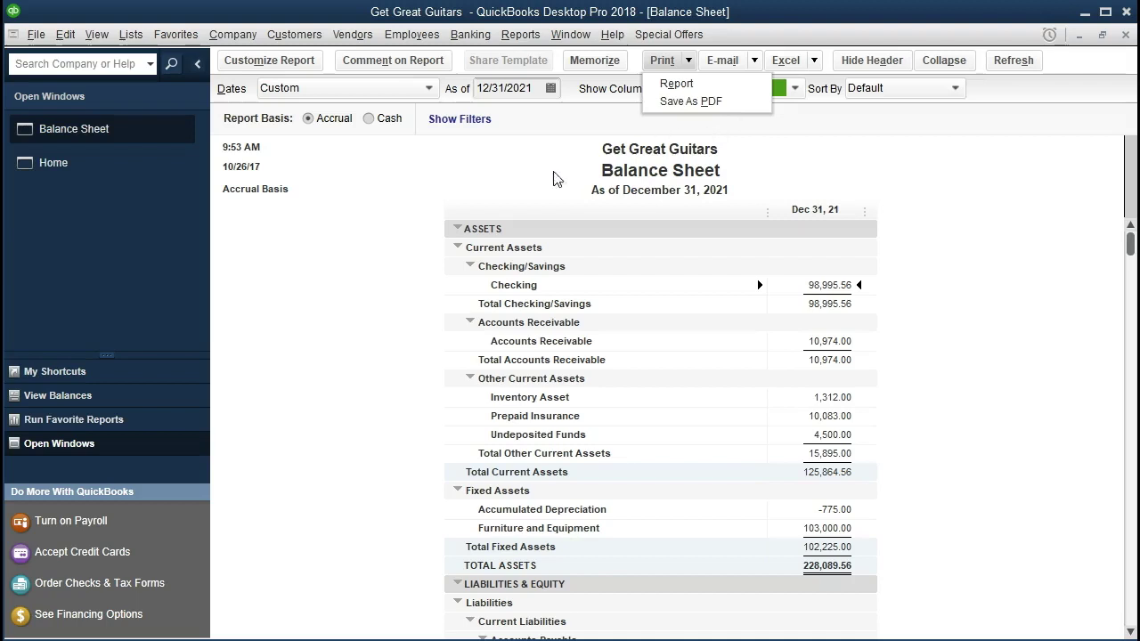
Step: Open the Print Reports settings for the Balance Sheet via Print > Report
click(503, 194)
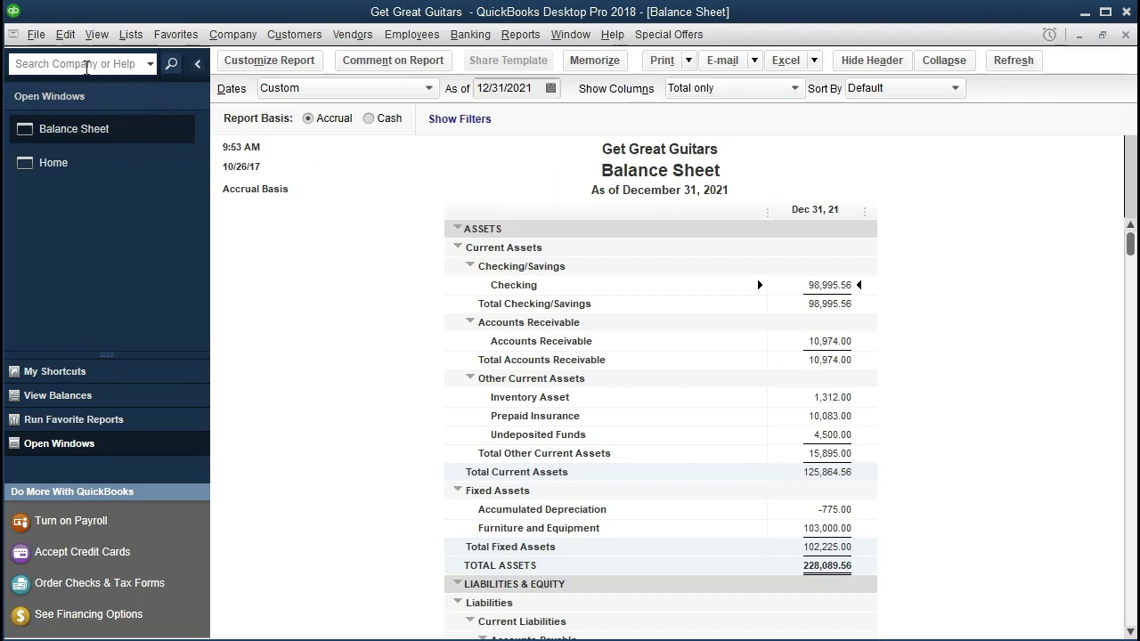
click(36, 34)
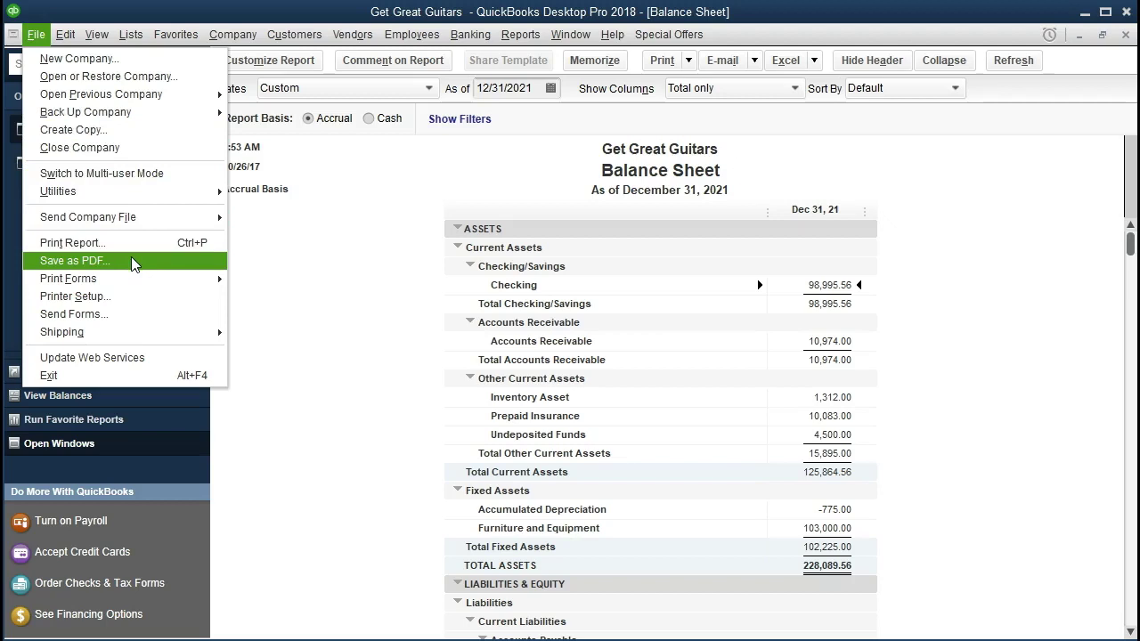
click(285, 255)
click(659, 69)
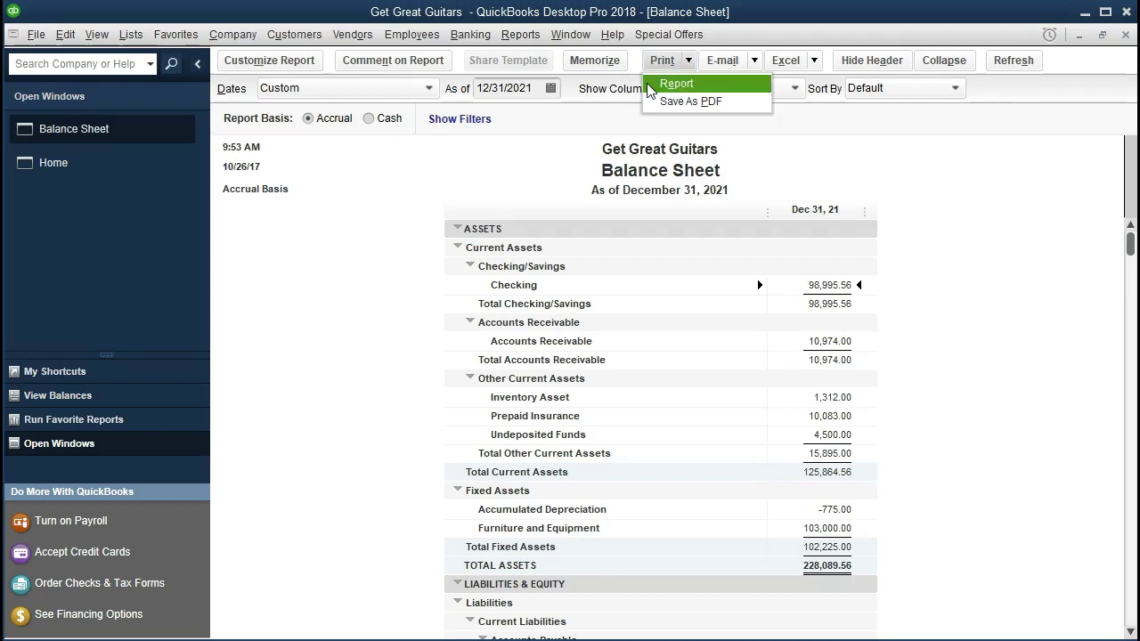
click(651, 89)
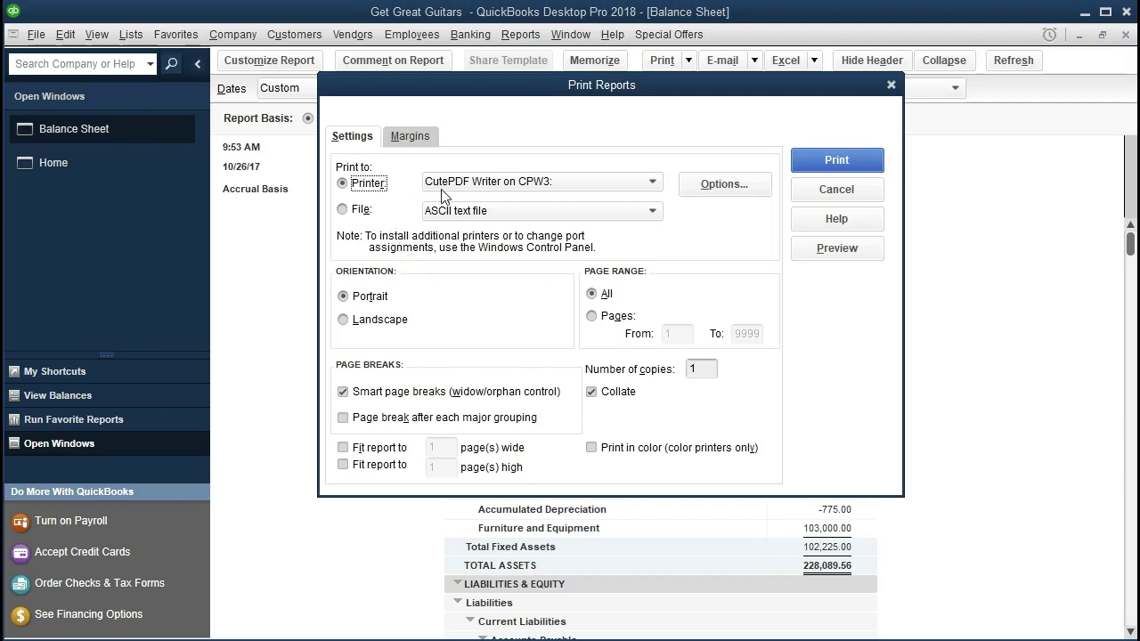
click(651, 183)
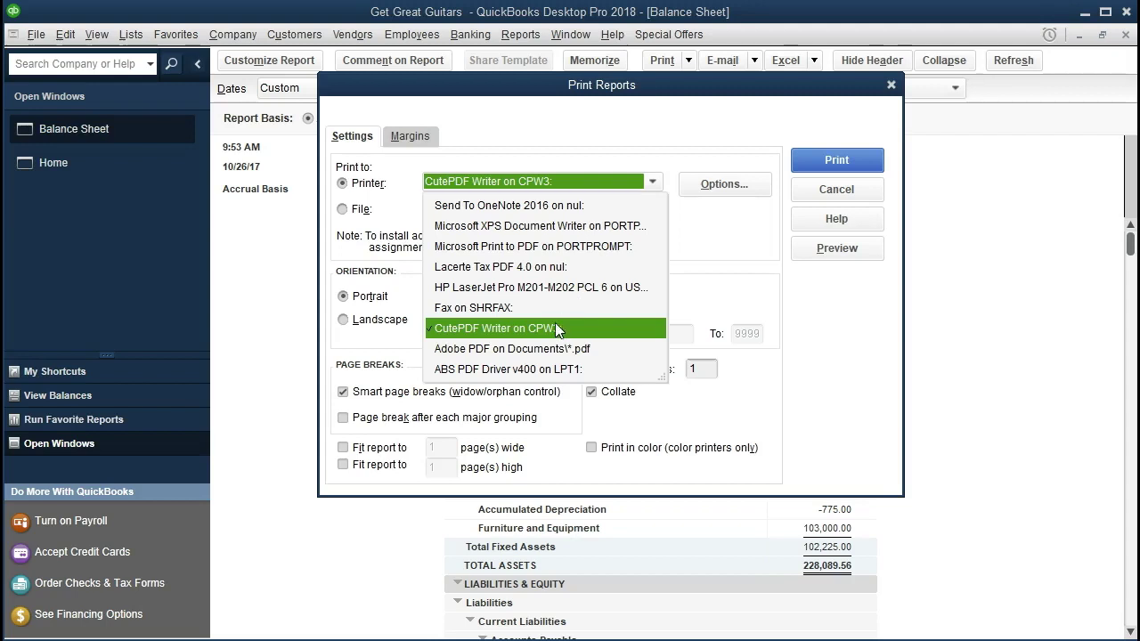
click(491, 328)
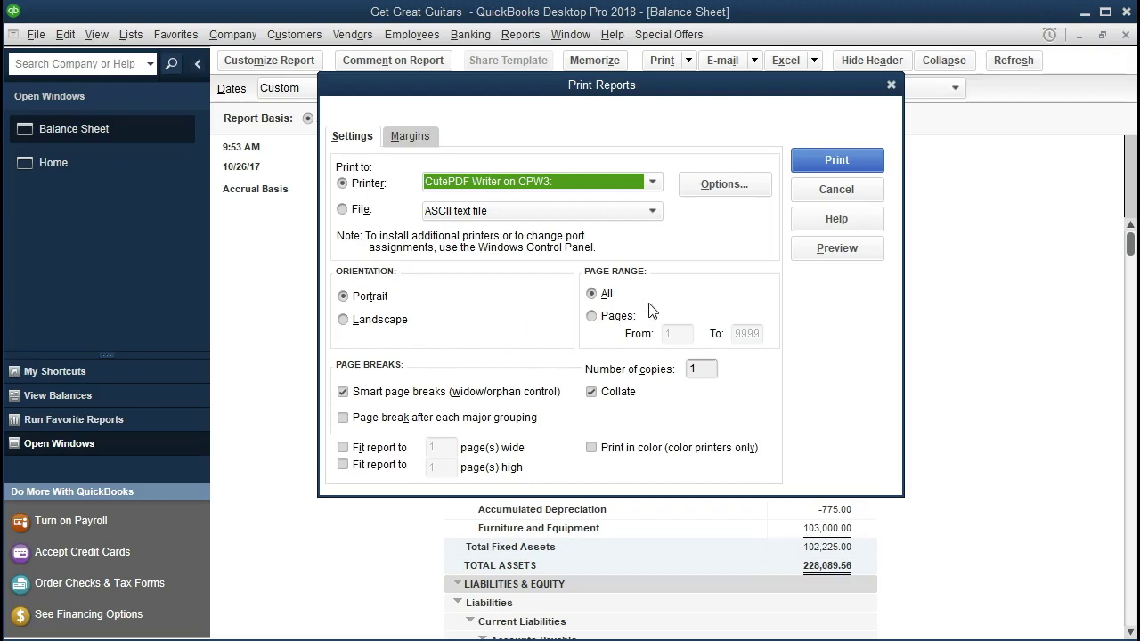
Step: Keep printing set to all pages and view the 0.50 in. print margins
click(592, 317)
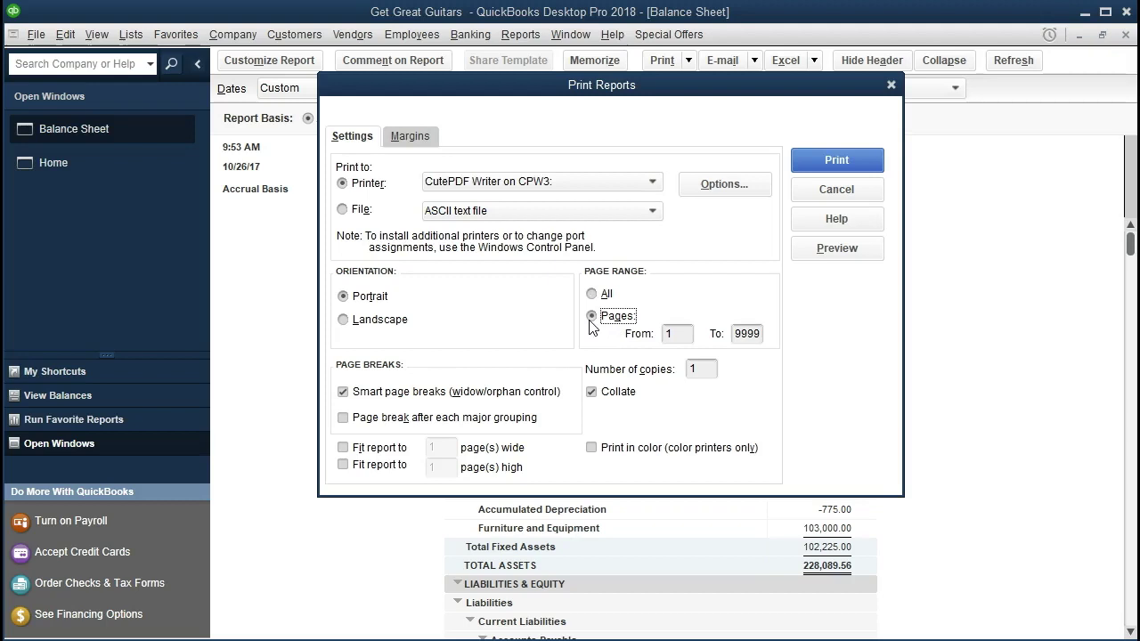
click(591, 294)
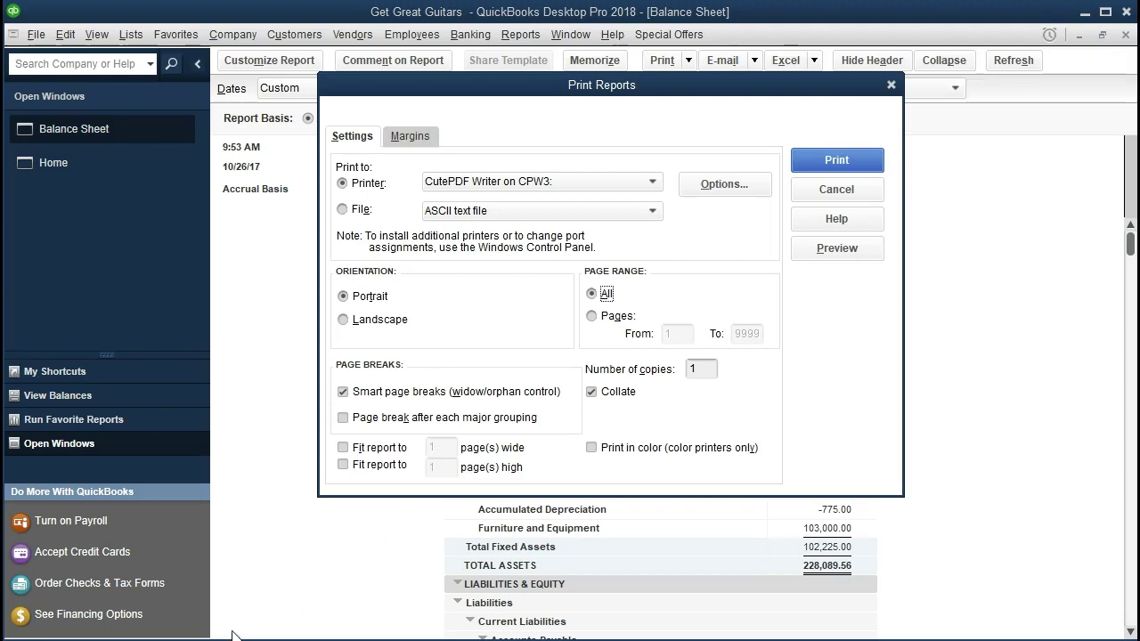
click(406, 138)
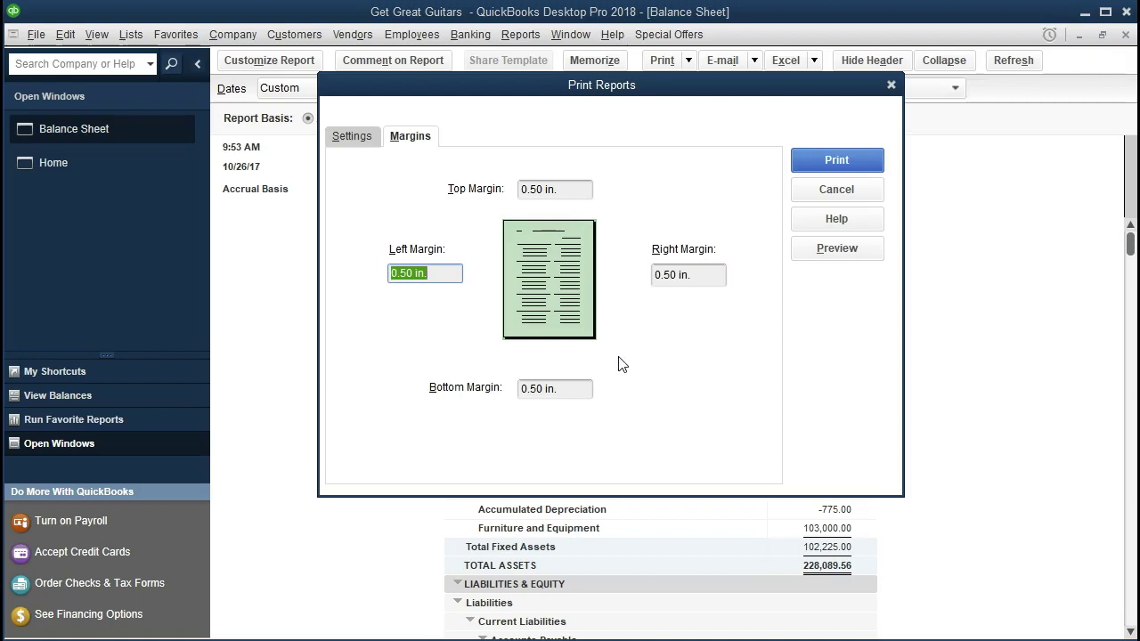
Step: Preview the printed Balance Sheet, then close the preview and Print Reports dialog without printing
click(354, 138)
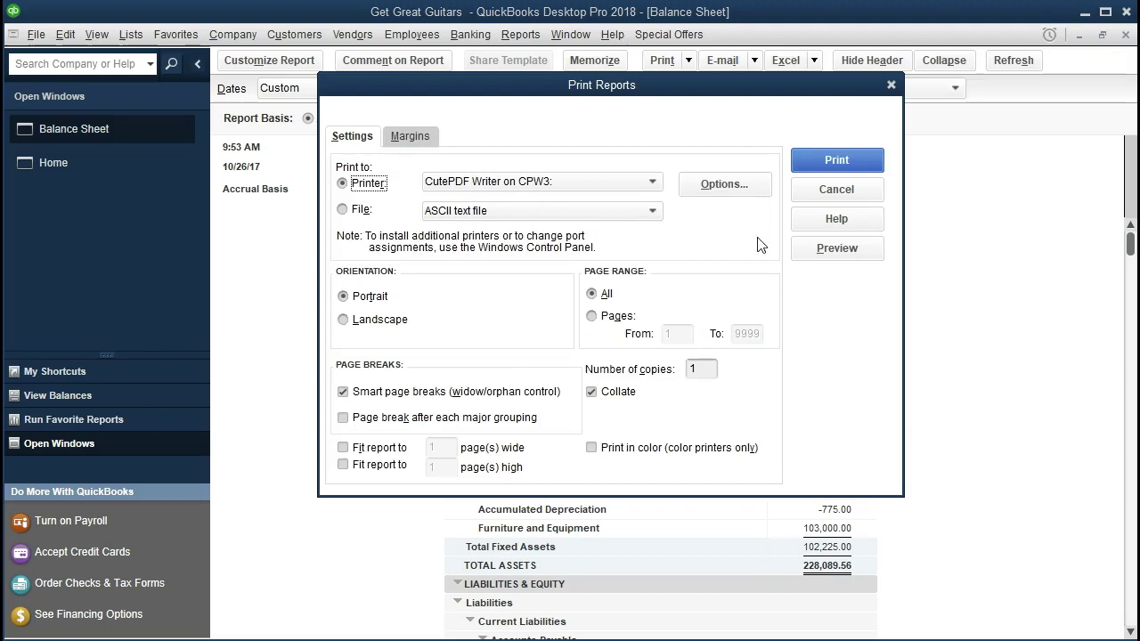
click(813, 257)
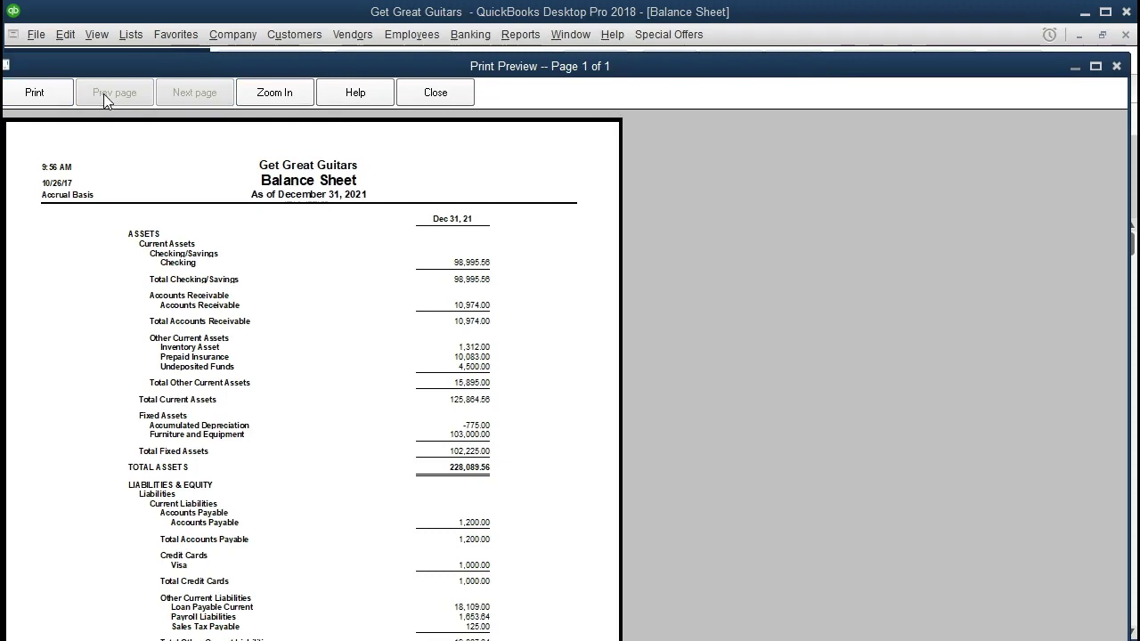
click(433, 100)
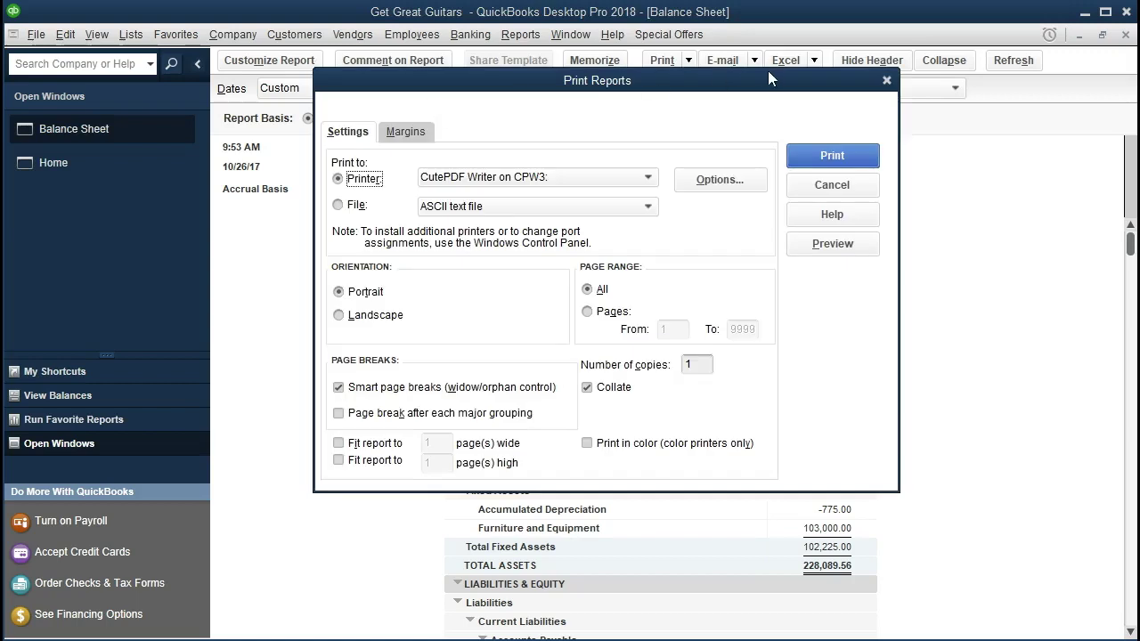
click(886, 82)
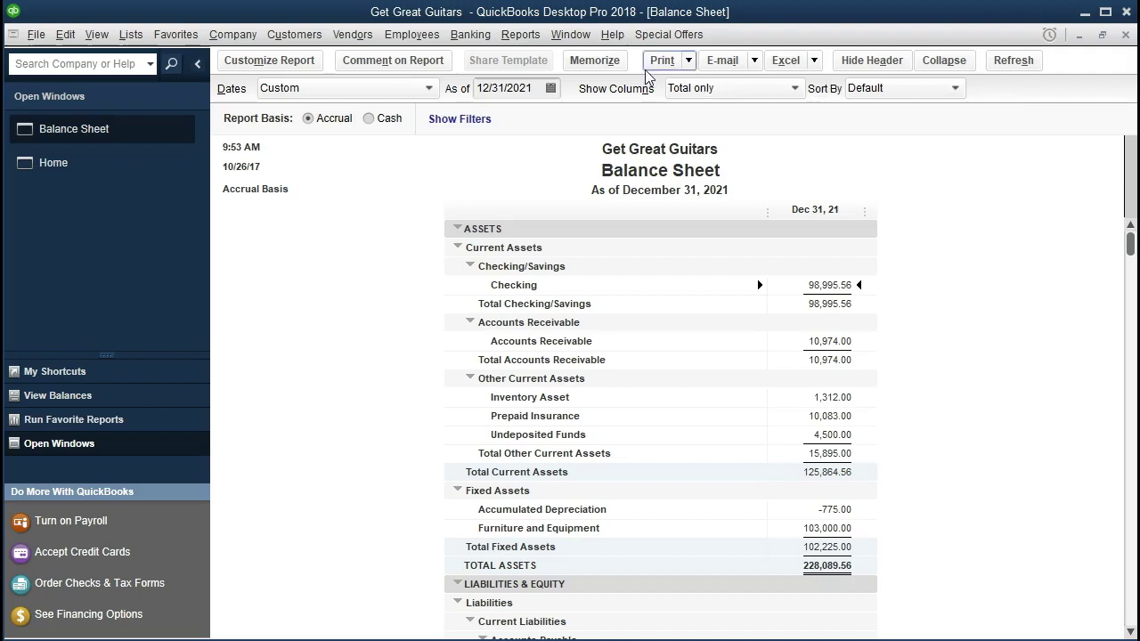
Step: Open the Customer Balance Detail report from Reports > Customers & Receivables
click(524, 39)
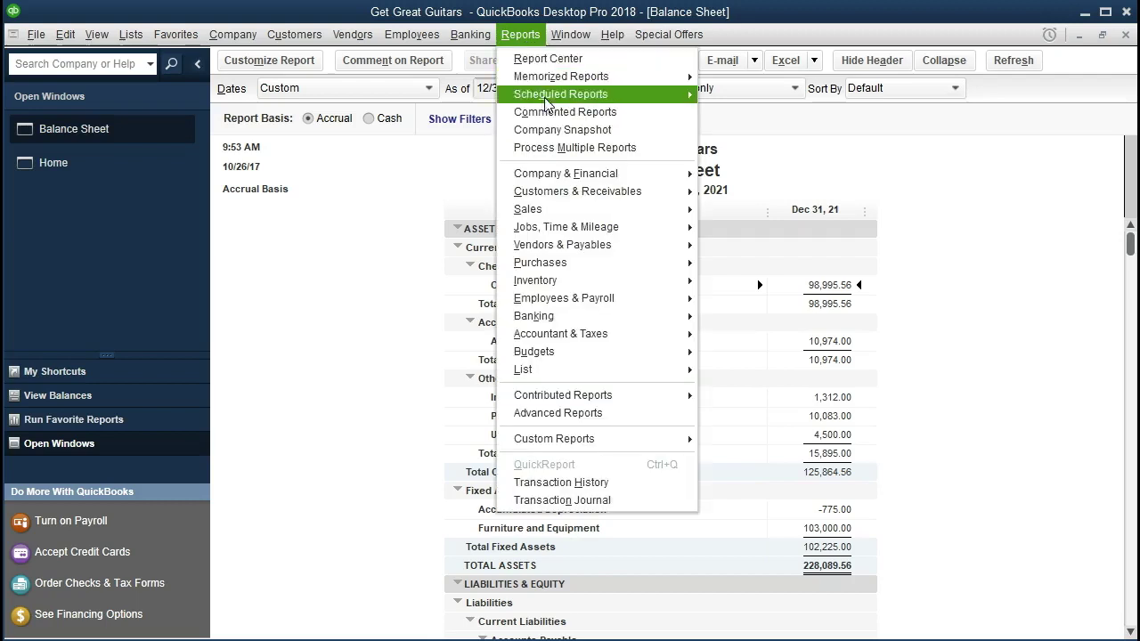
mouse_move(563, 192)
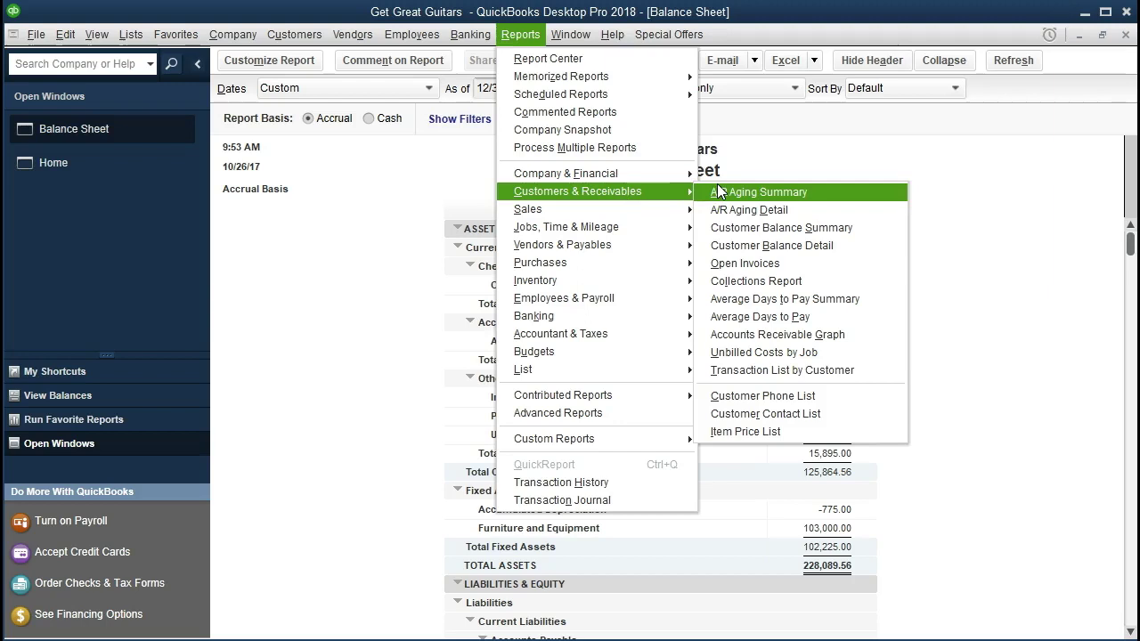
click(854, 256)
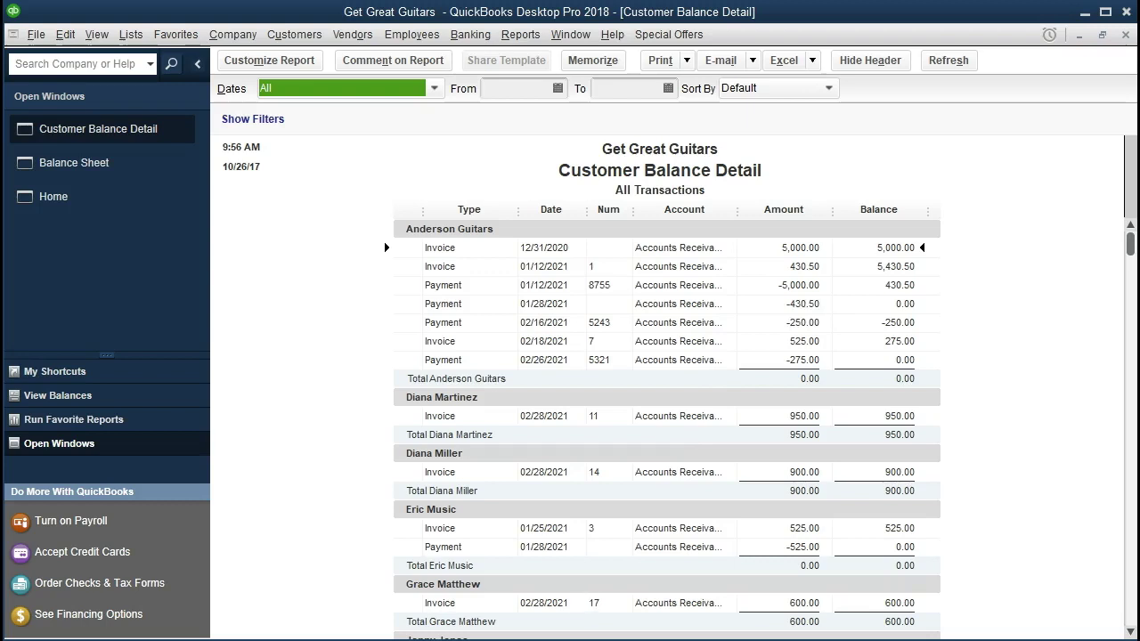
scroll(453, 532, down, 9)
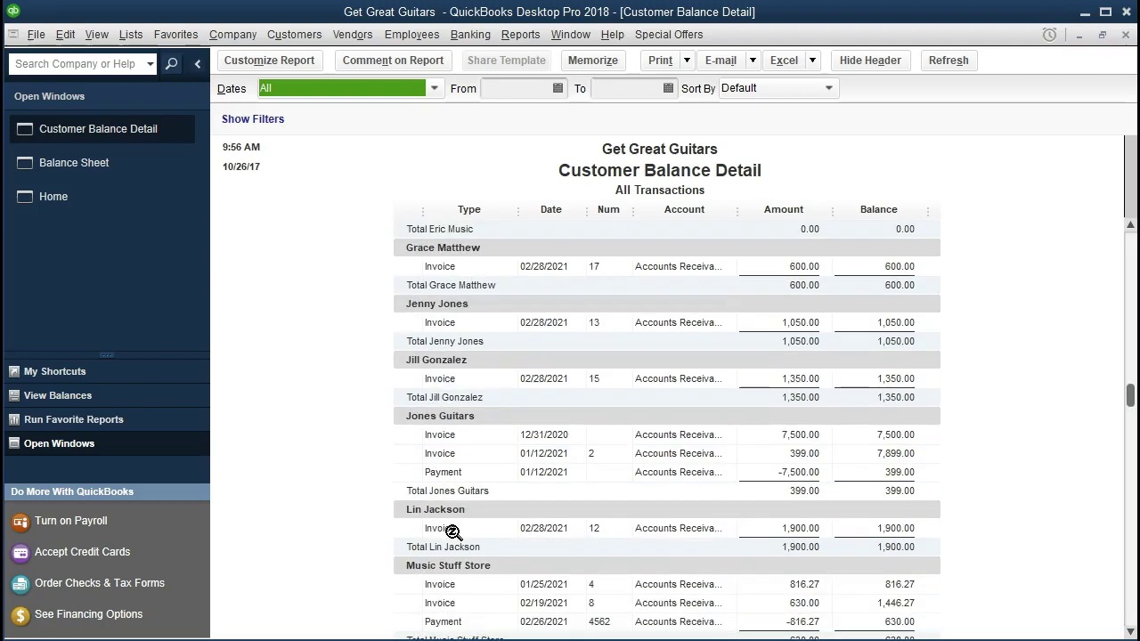
scroll(454, 532, down, 6)
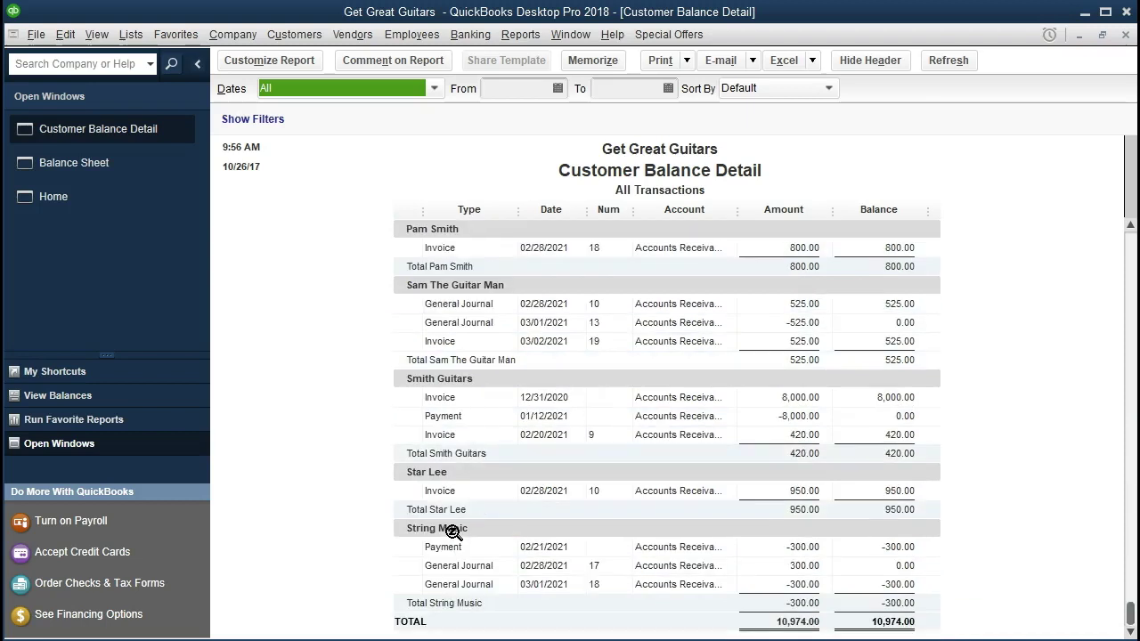
scroll(453, 532, up, 15)
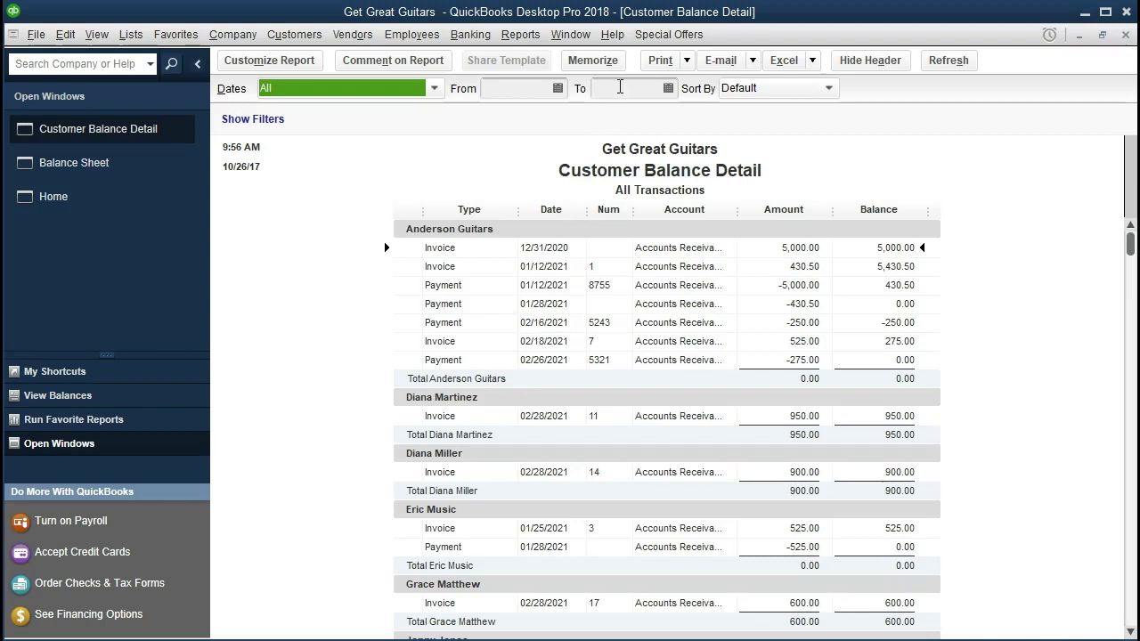
click(659, 63)
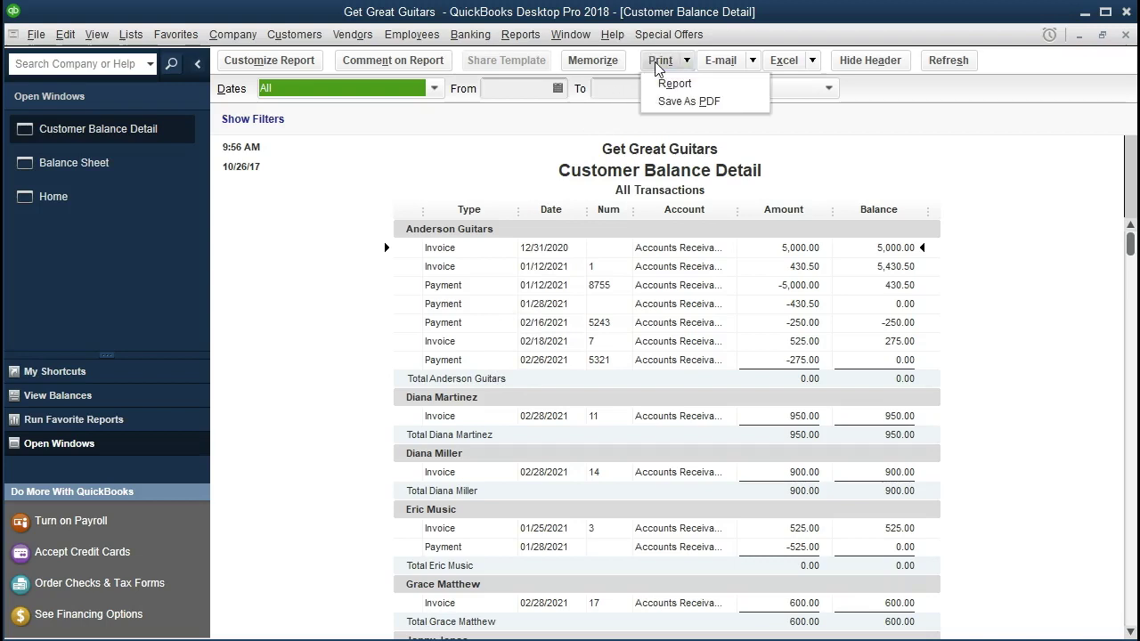
click(711, 89)
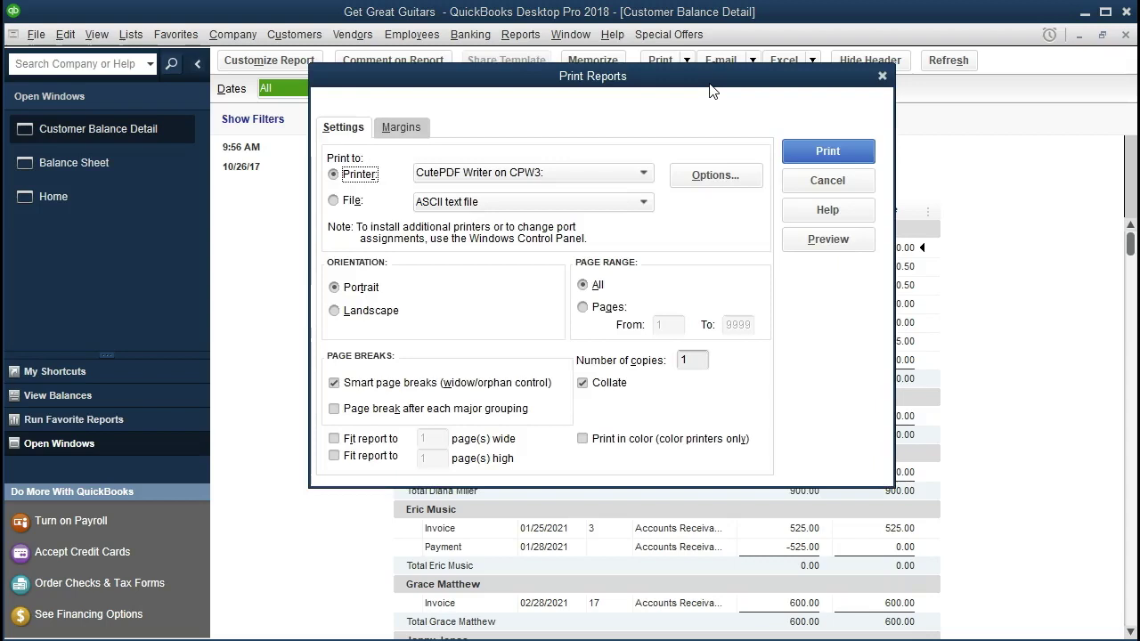
click(796, 240)
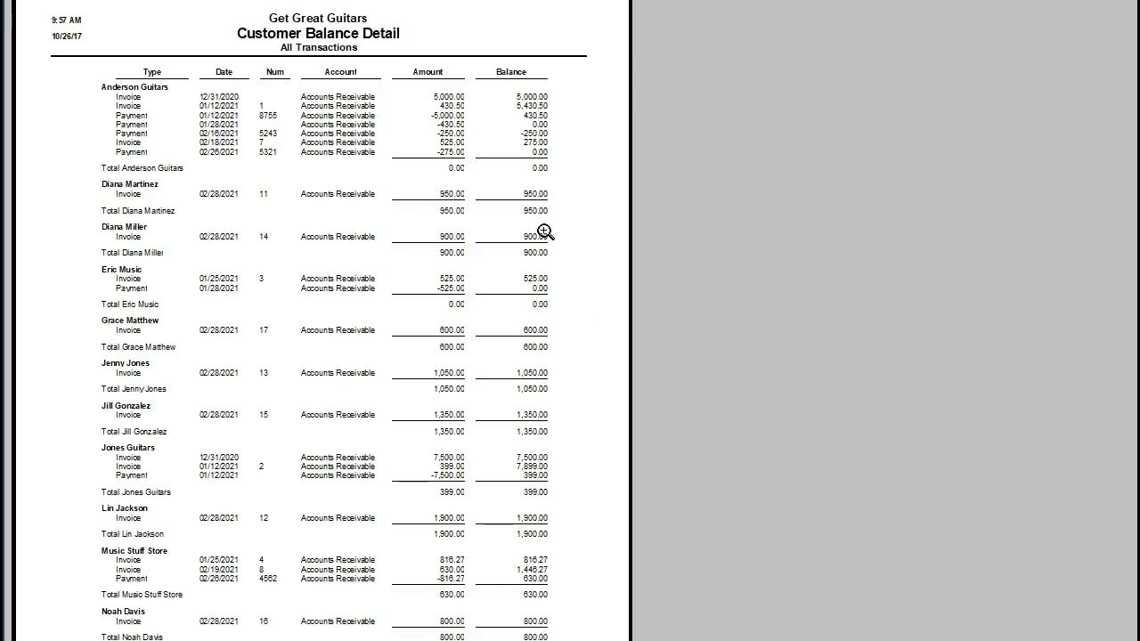
scroll(545, 231, down, 2)
scroll(545, 231, up, 2)
scroll(542, 234, down, 2)
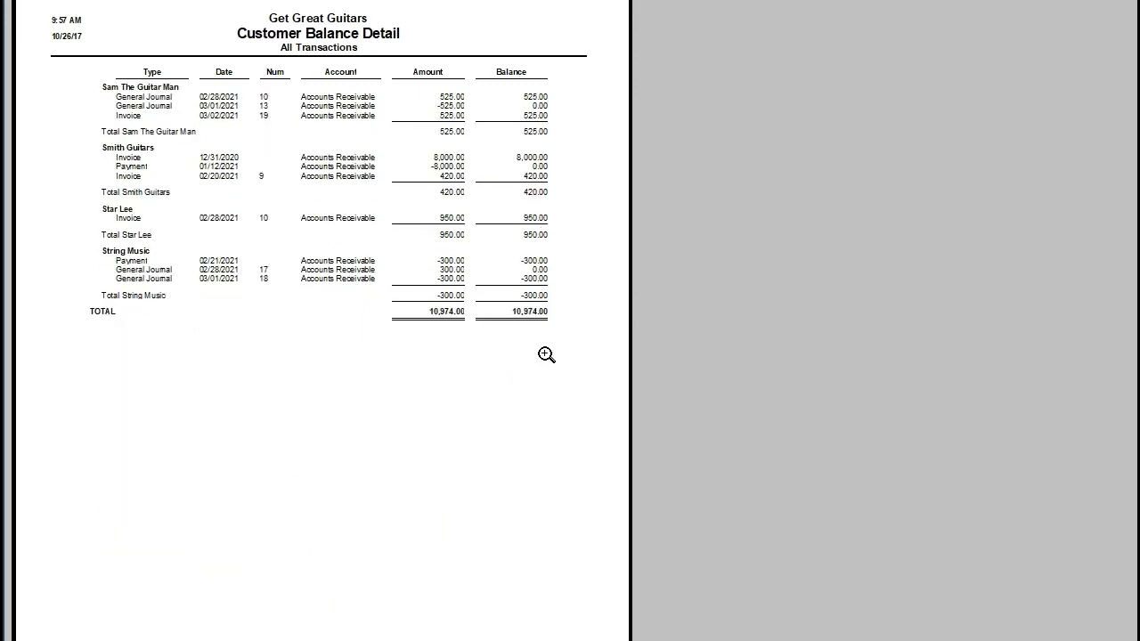
scroll(512, 354, up, 2)
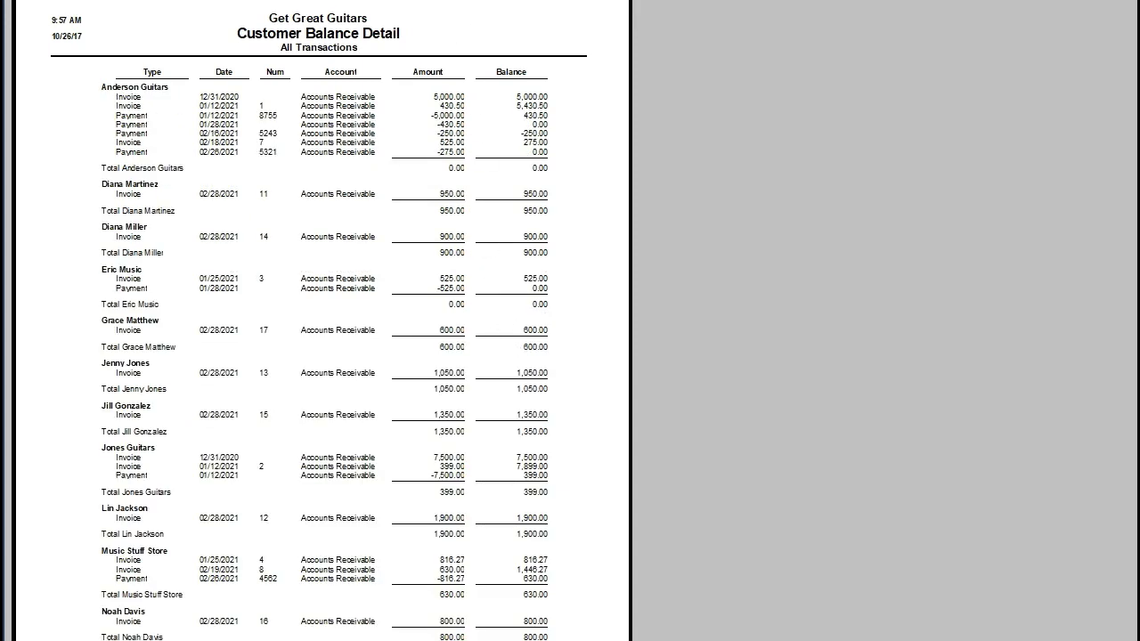
key(Escape)
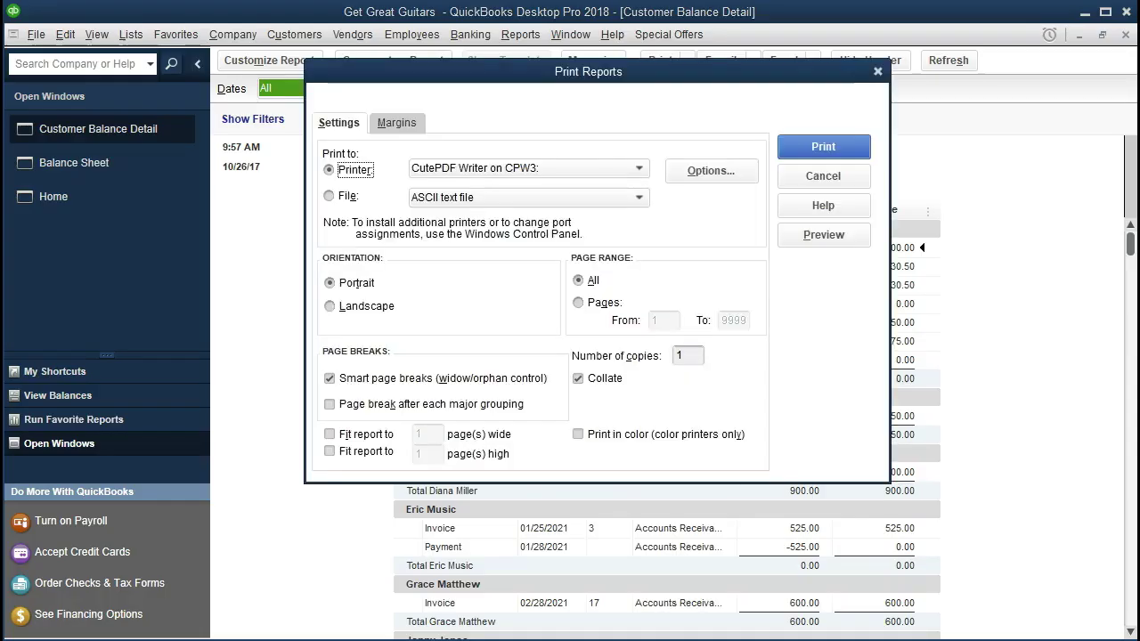
click(878, 74)
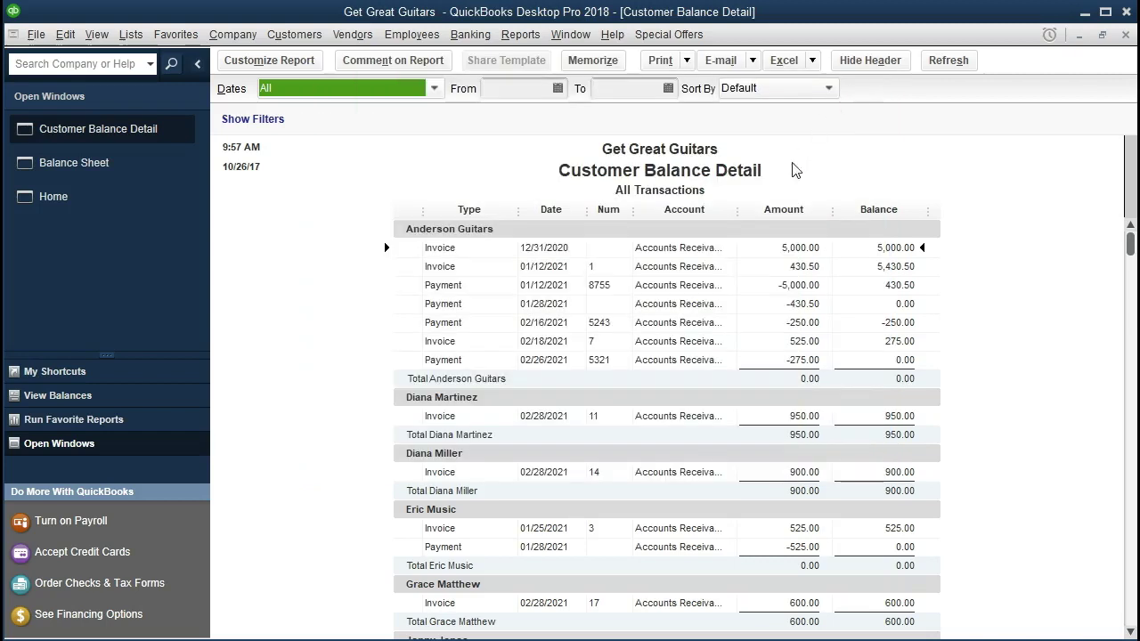
Step: Drag the column dividers to widen the Customer Balance Detail columns, including Type
drag(759, 208, 1118, 223)
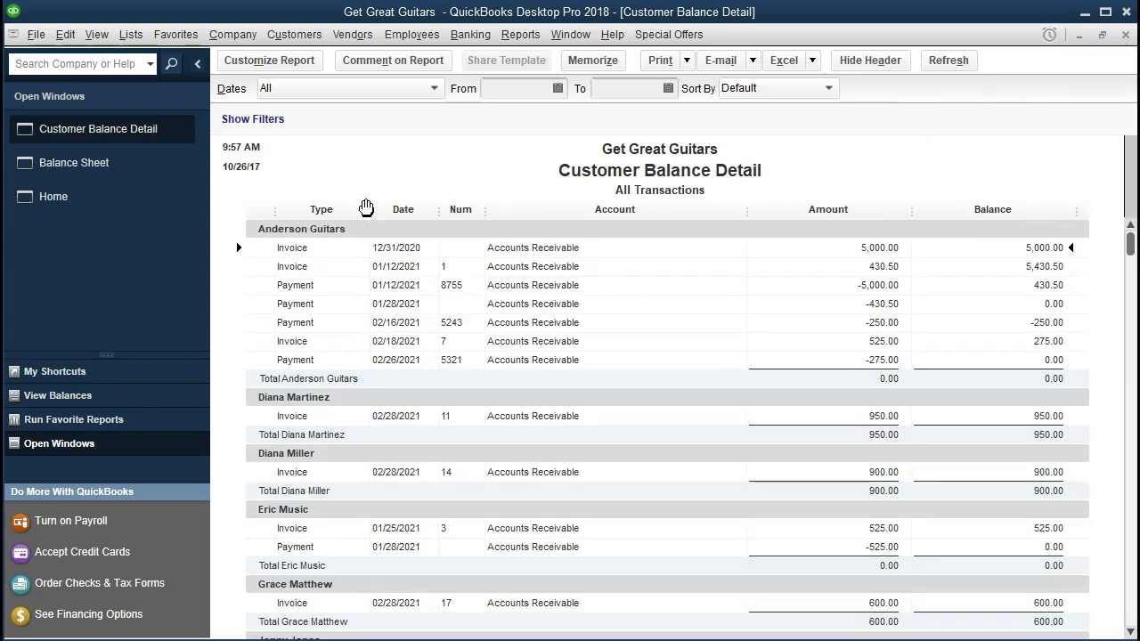
drag(371, 210, 681, 216)
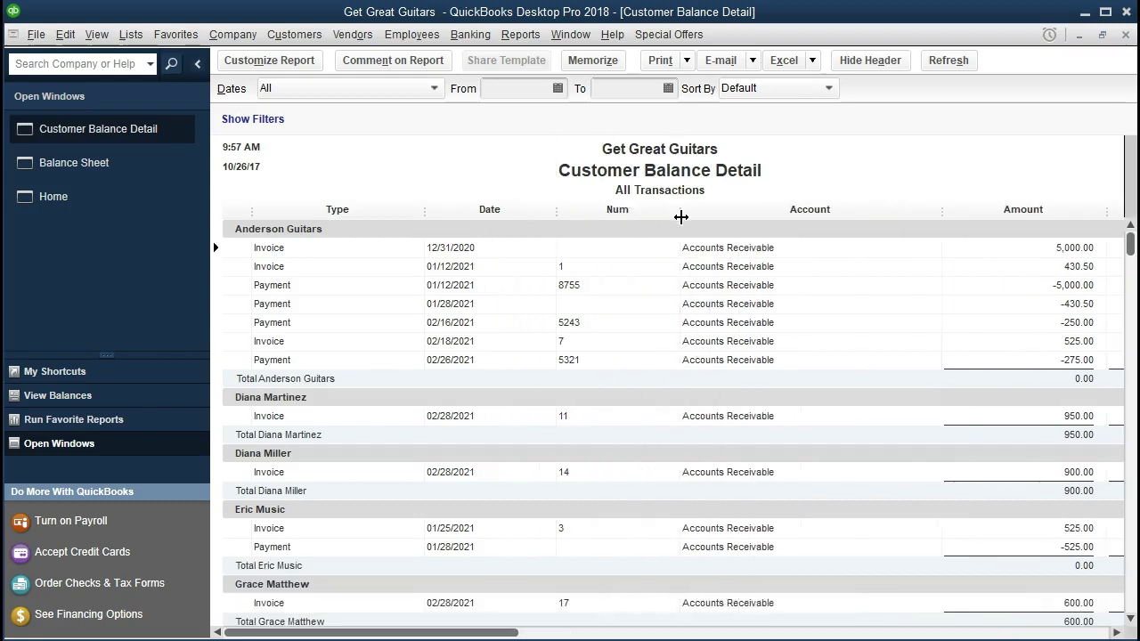
Step: Open Print > Report for the widened report and preview its columns splitting across pages
click(687, 63)
click(703, 89)
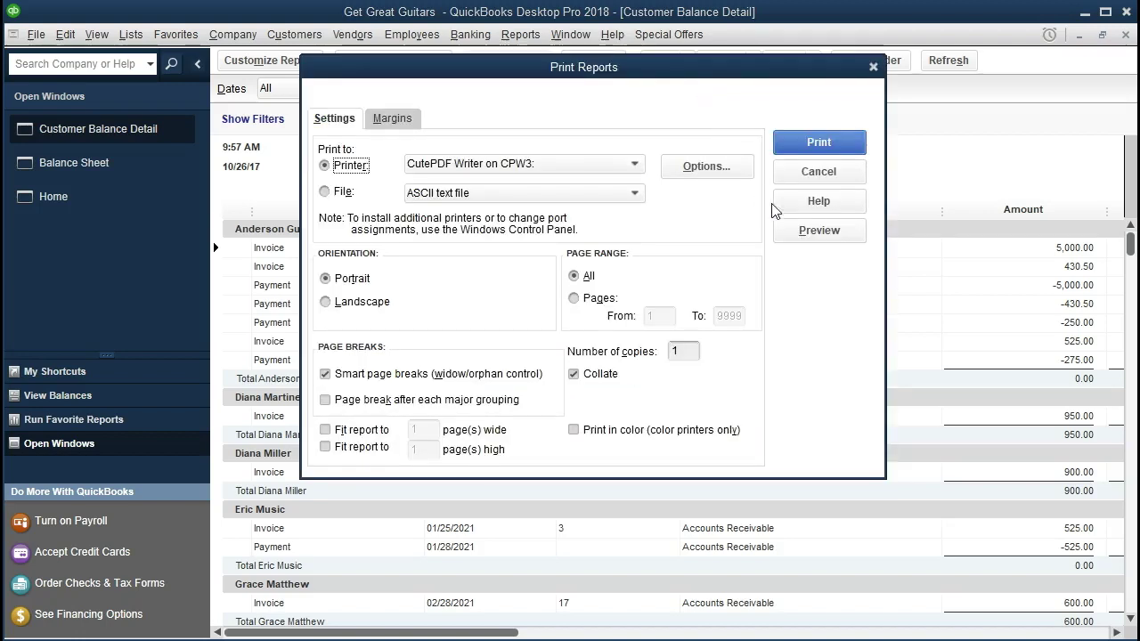
click(792, 230)
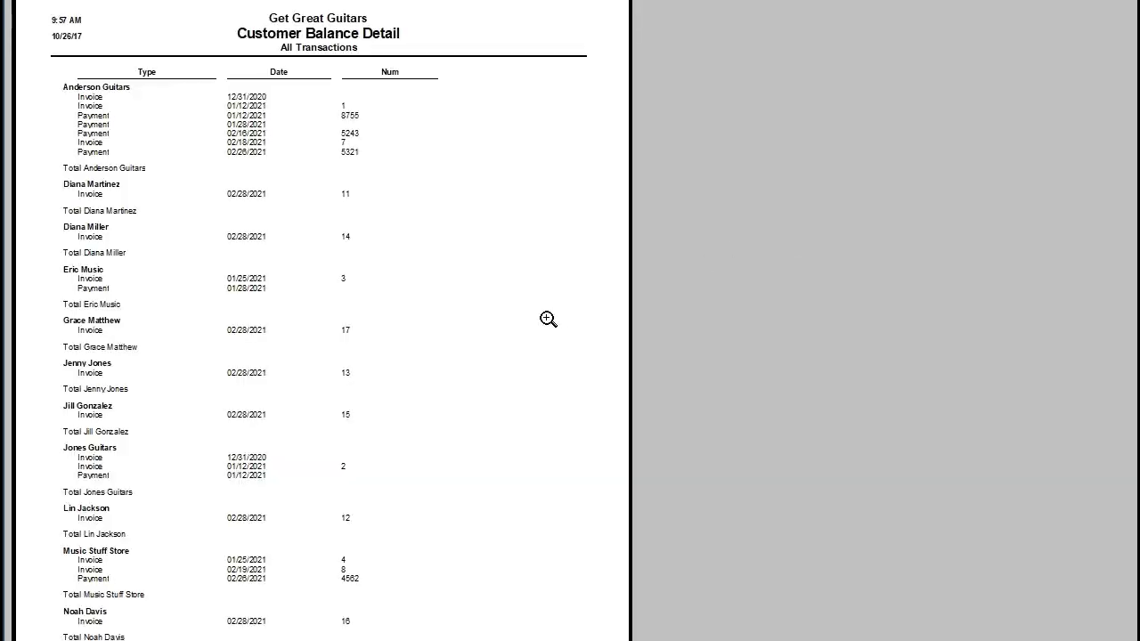
scroll(476, 318, down, 2)
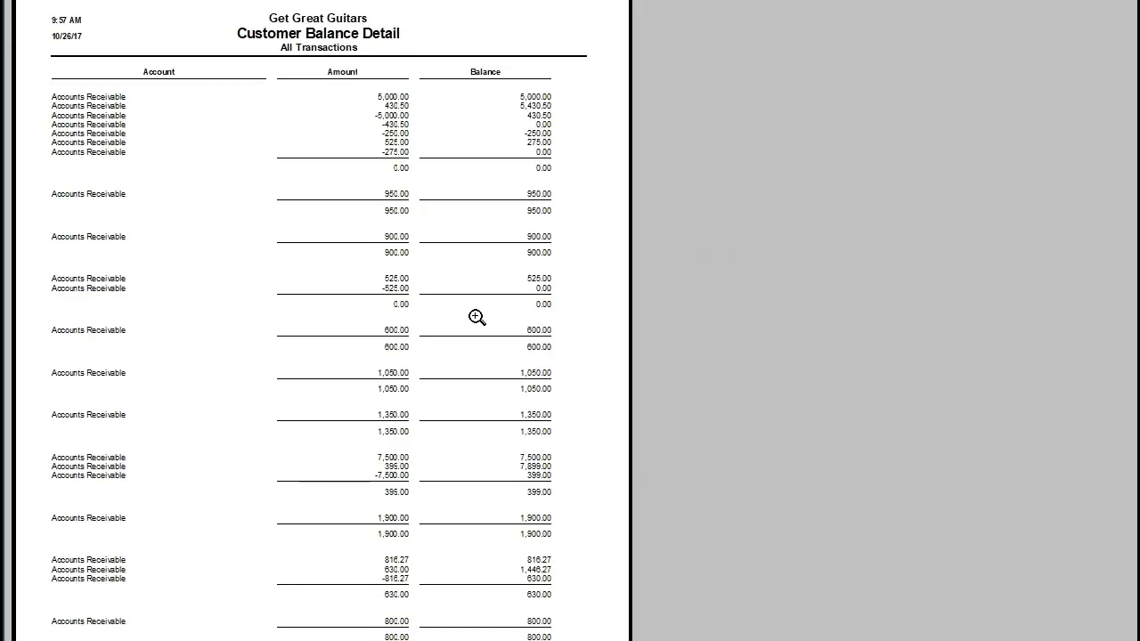
scroll(477, 318, down, 1)
scroll(476, 318, up, 2)
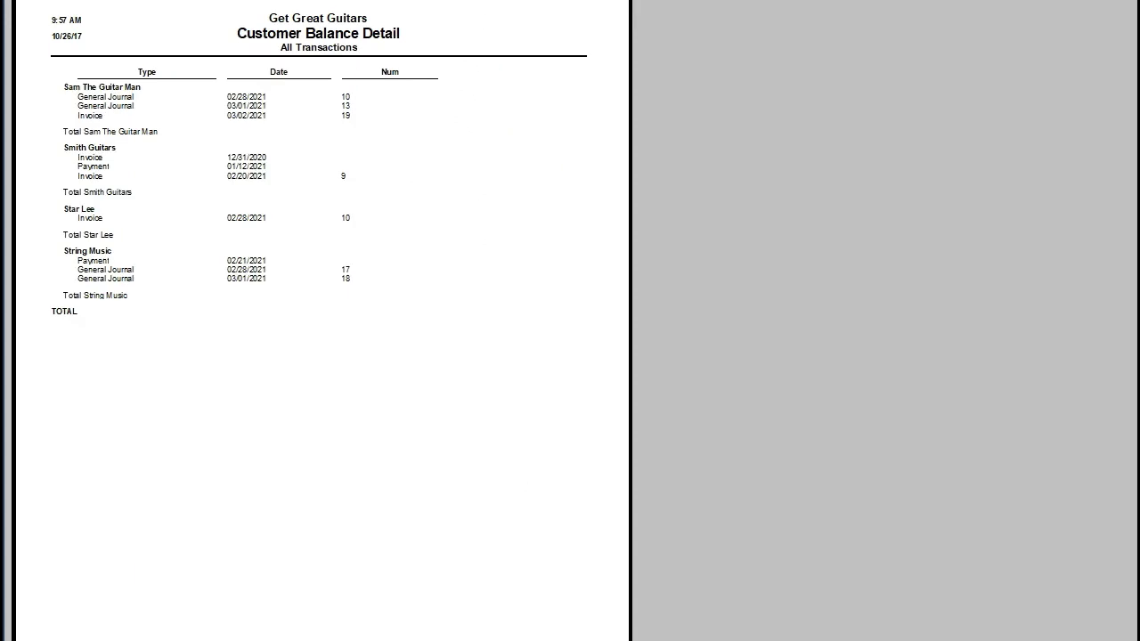
key(Escape)
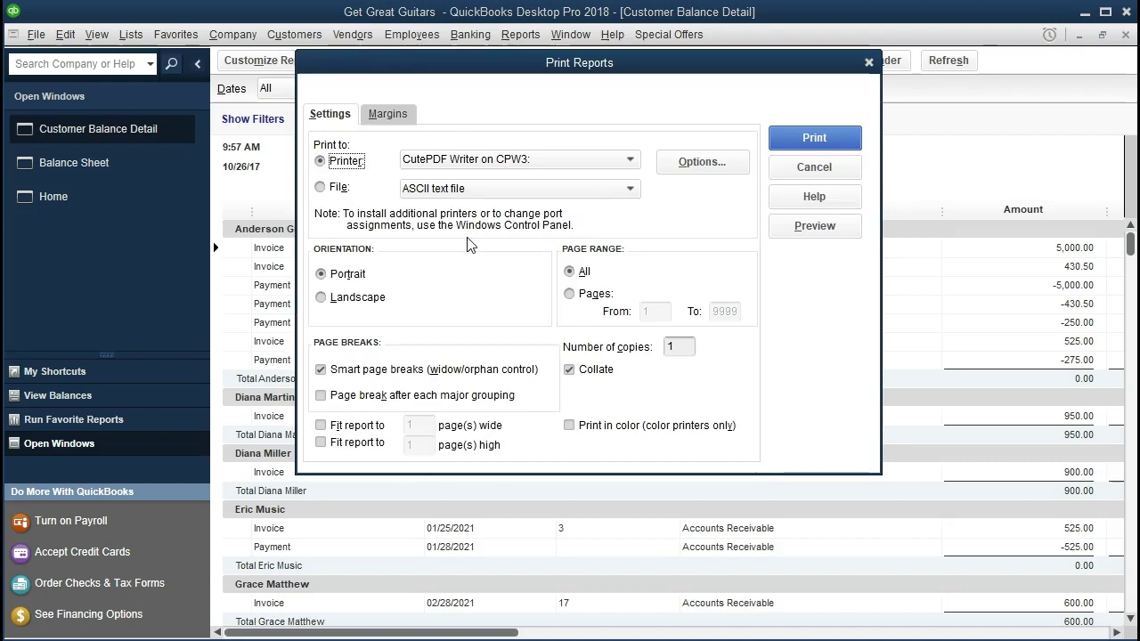
Step: Switch the printout to landscape orientation, leaving fit to page width off
click(321, 427)
click(322, 425)
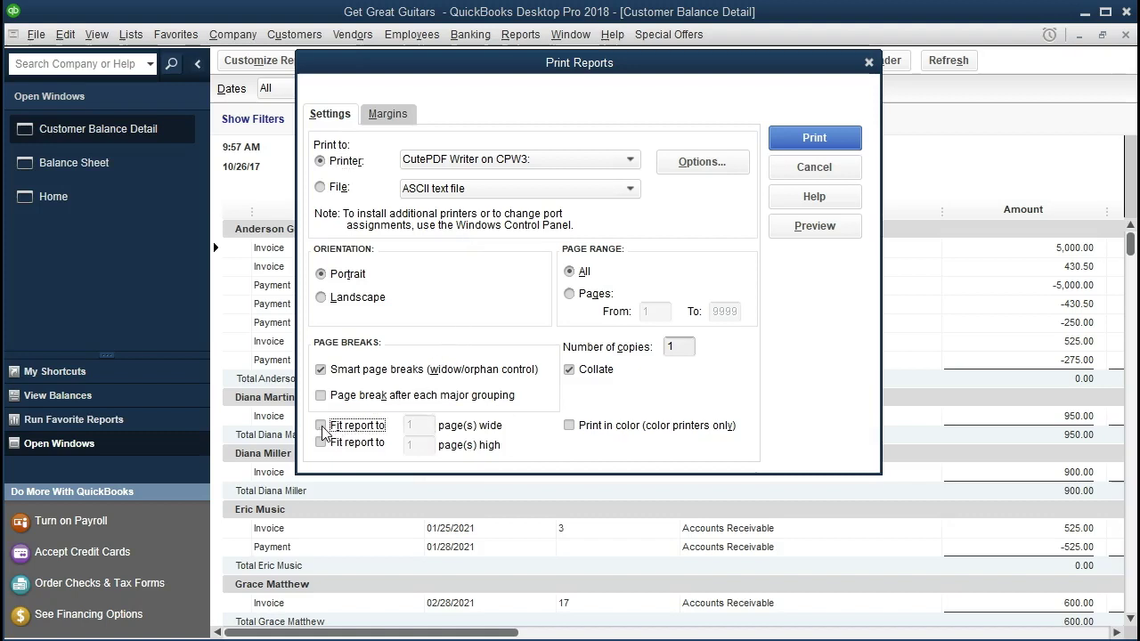
click(322, 303)
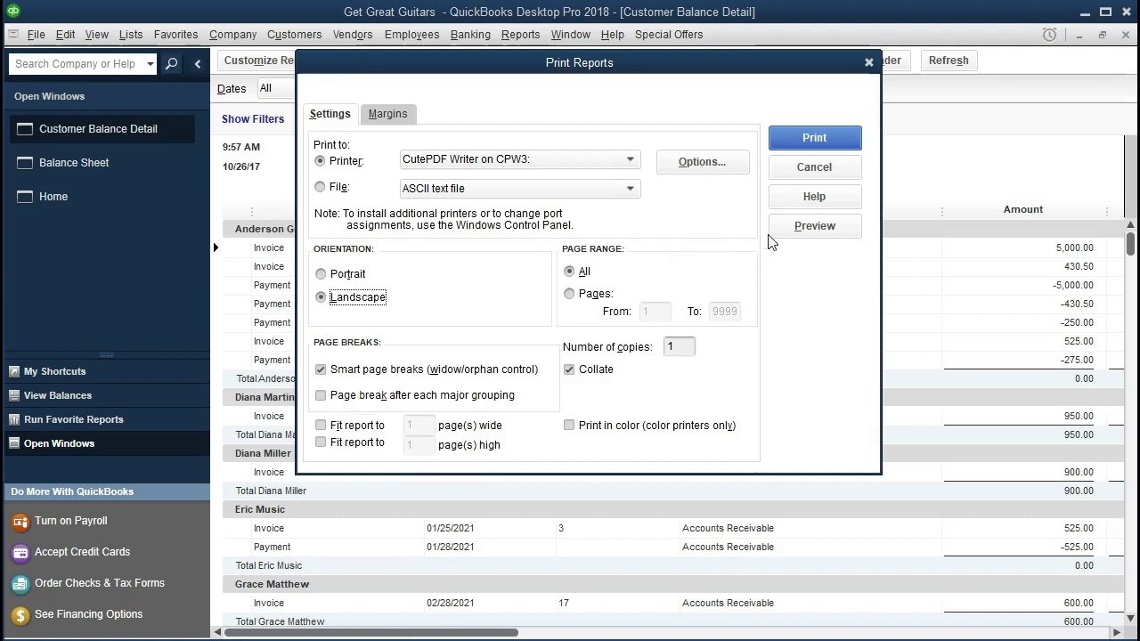
Step: Preview the landscape printout, paging through it before returning to print settings
click(806, 228)
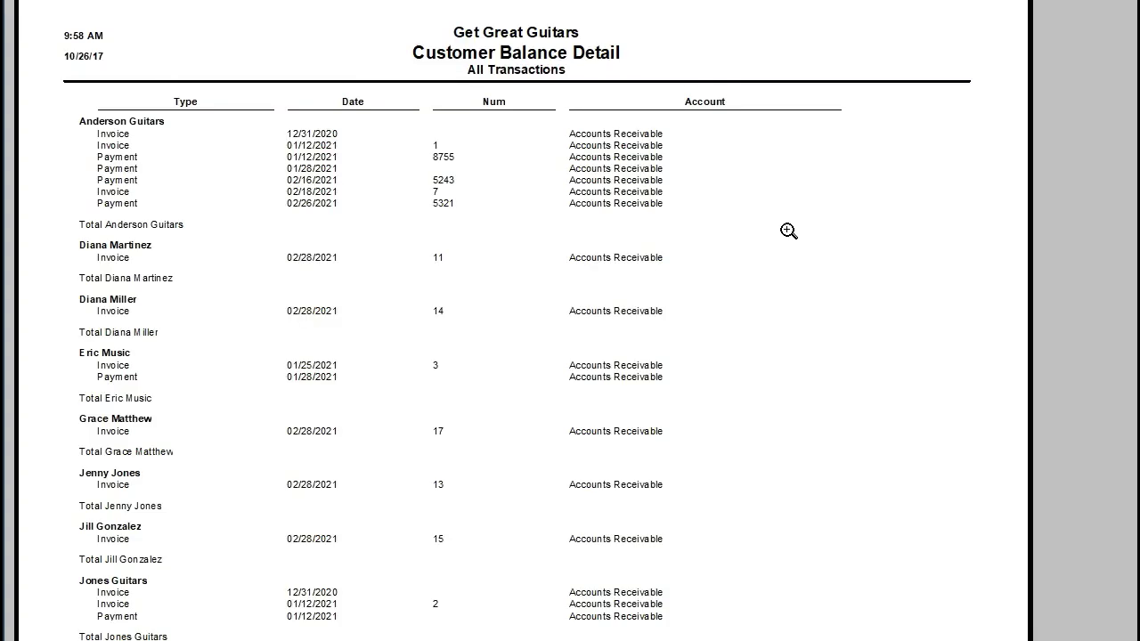
key(Page_Down)
key(Page_Down)
key(Page_Down)
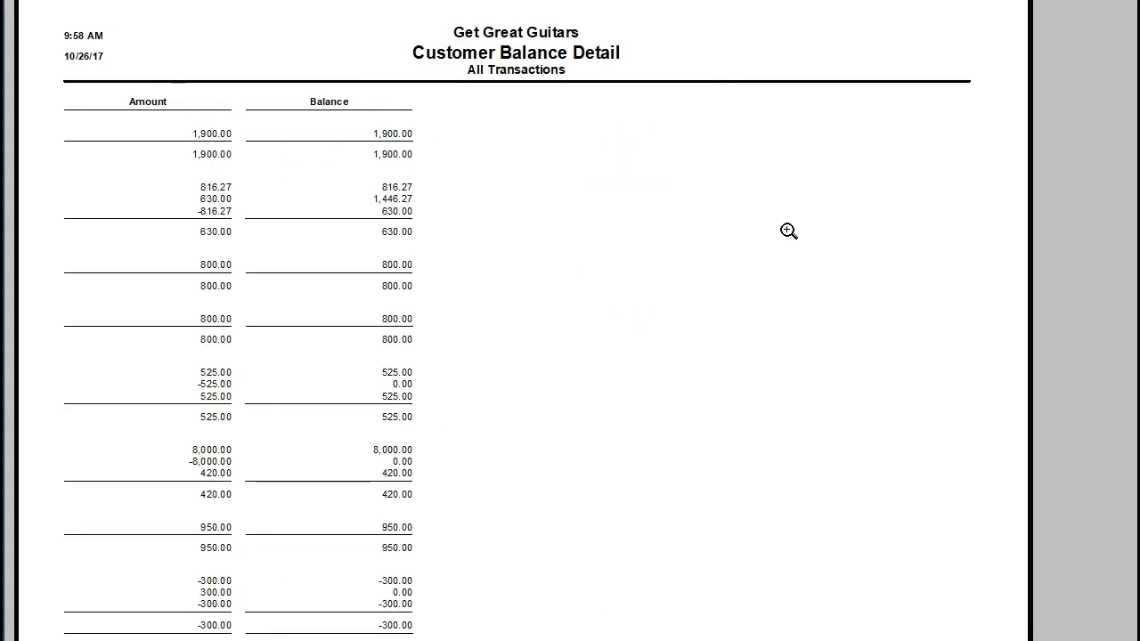
key(Page_Up)
key(Page_Up)
key(Page_Up)
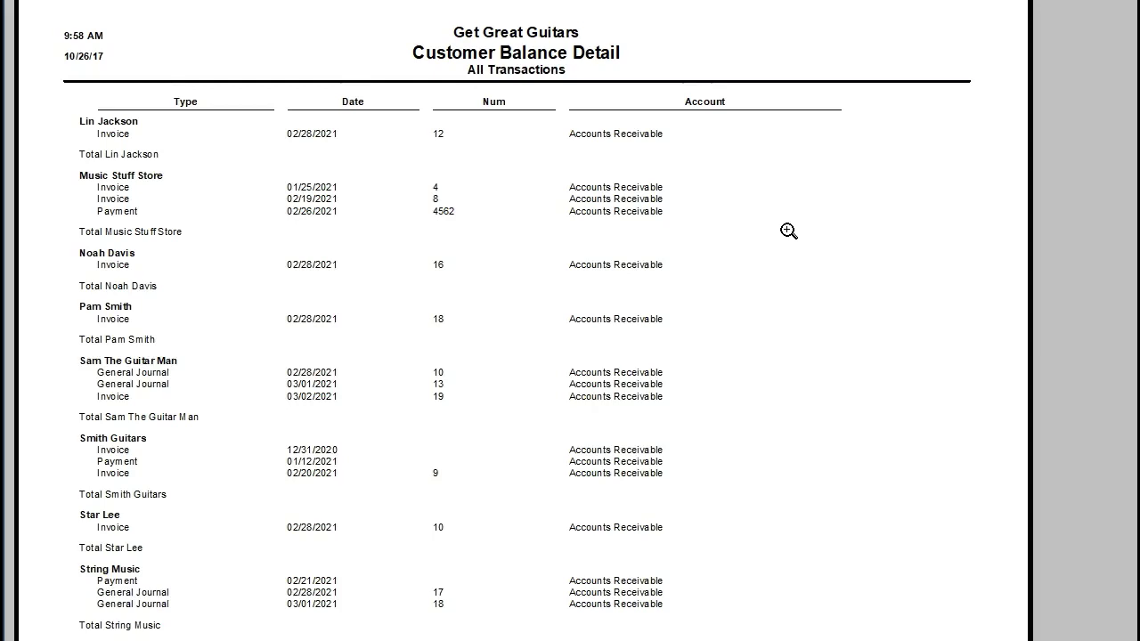
key(Page_Down)
key(Page_Down)
key(Page_Down)
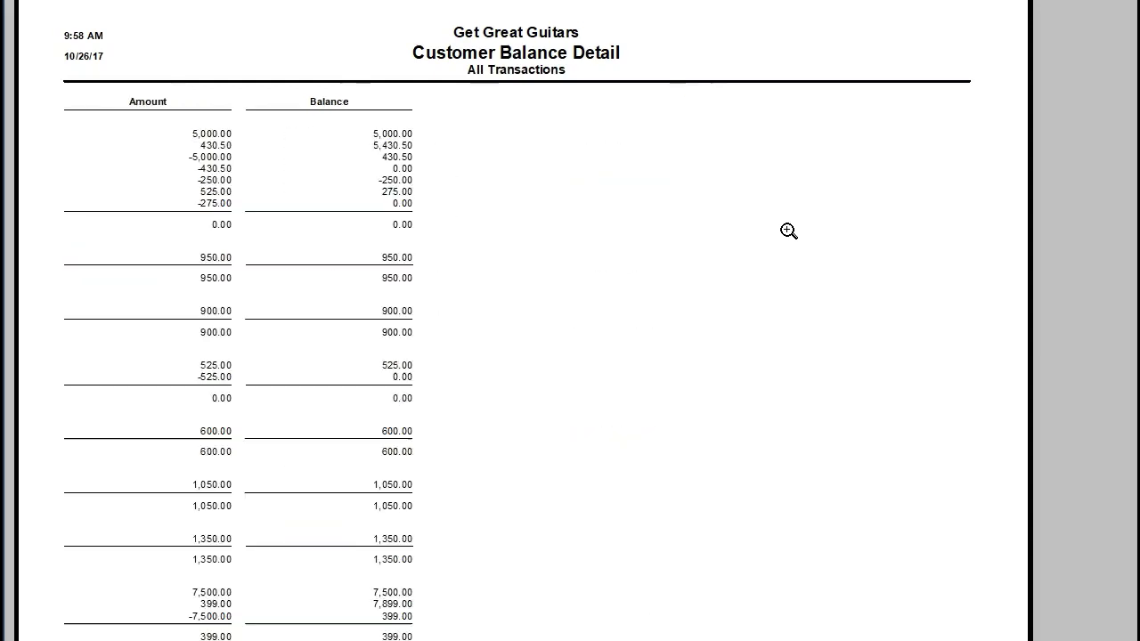
key(Page_Up)
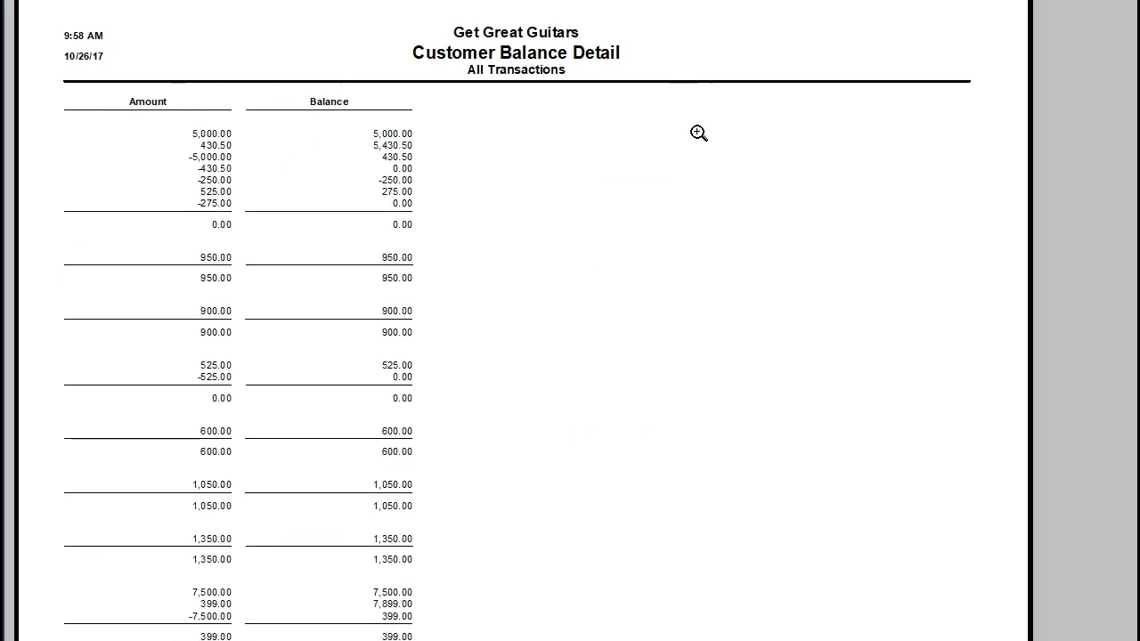
key(Escape)
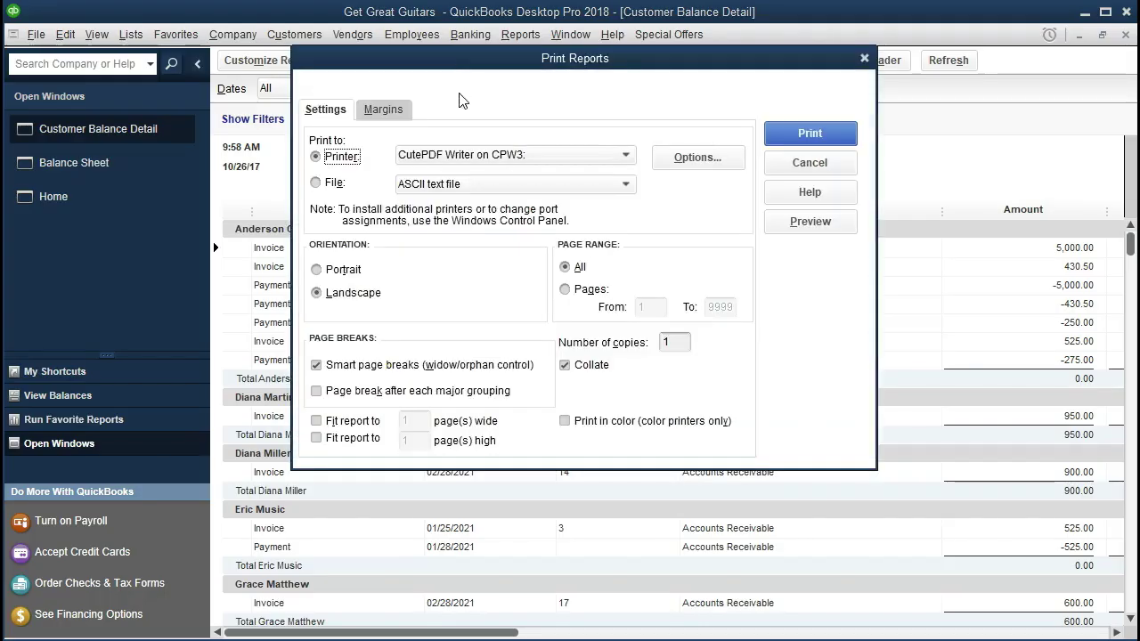
Step: Fit the report to 1 page wide, preview it, then close Print Reports without printing
click(317, 421)
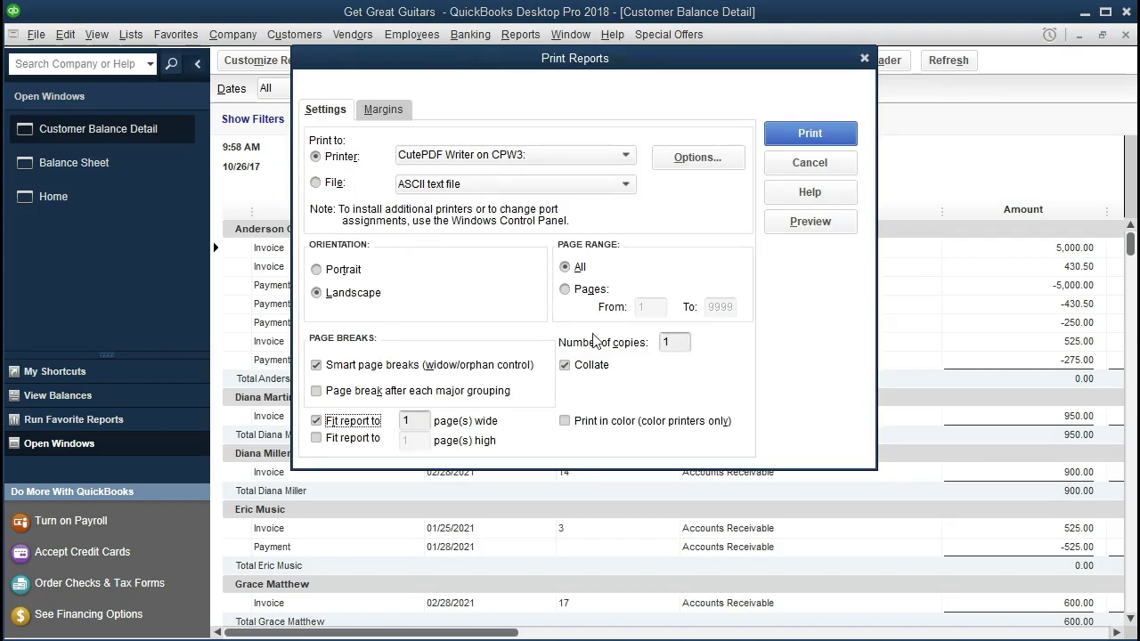
click(782, 233)
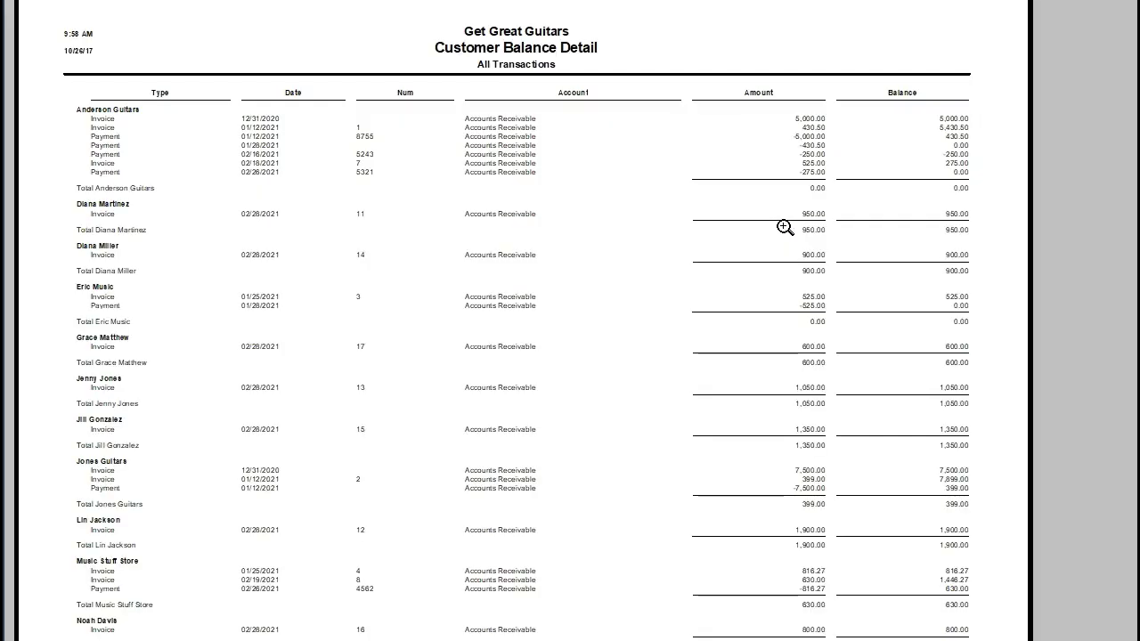
scroll(714, 291, down, 1)
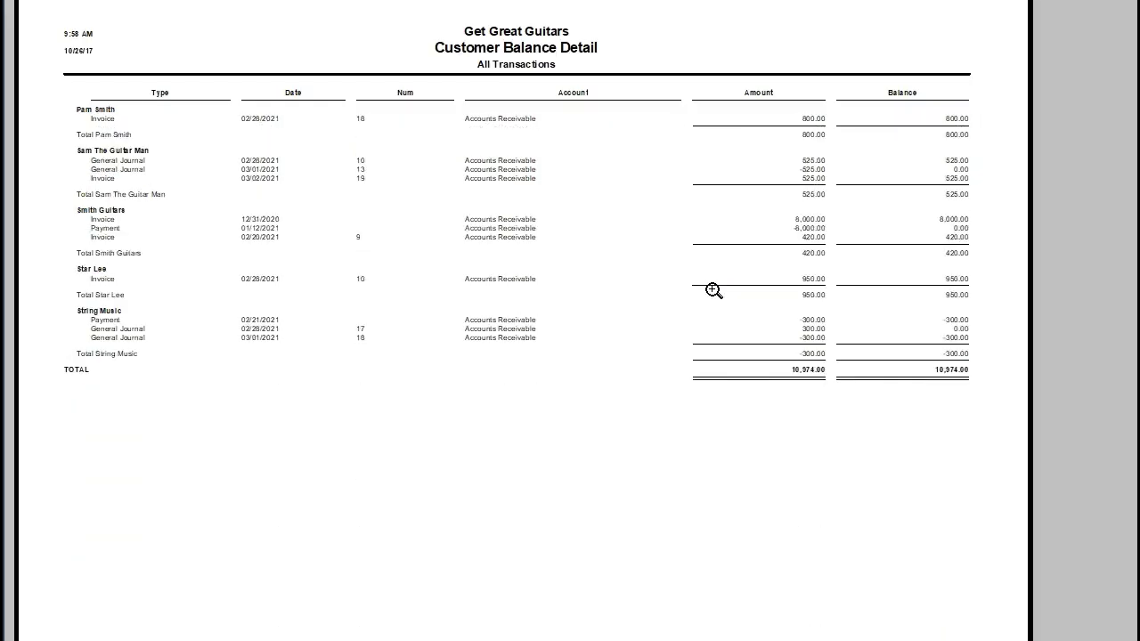
scroll(713, 291, up, 1)
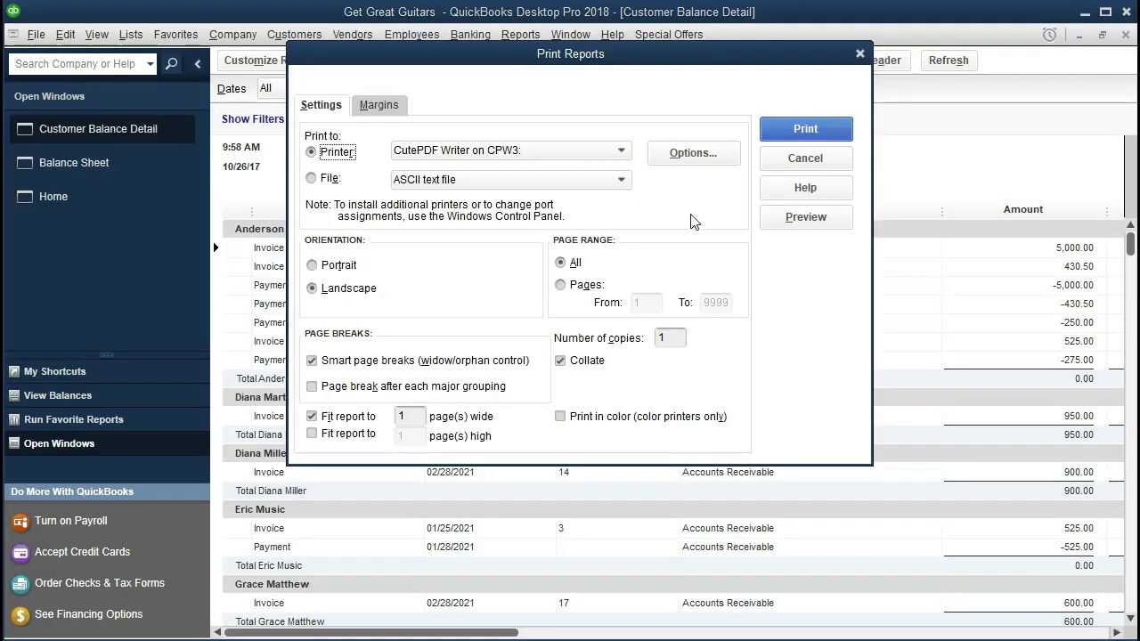
click(859, 55)
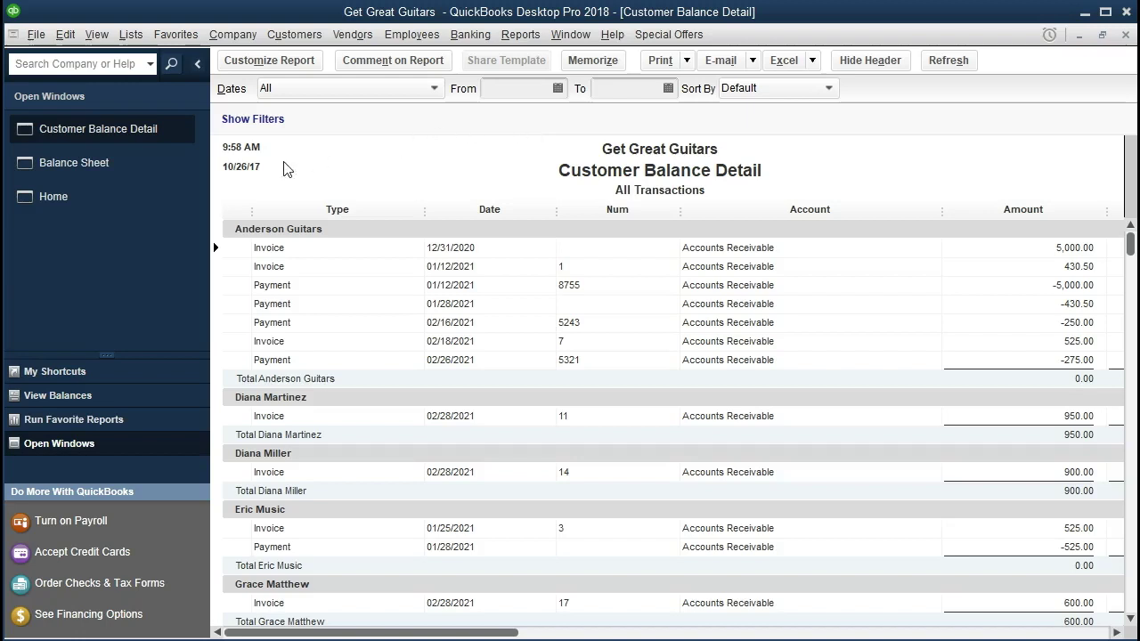
Step: Bring the Balance Sheet forward, review its Print Reports settings, and close without printing
click(138, 173)
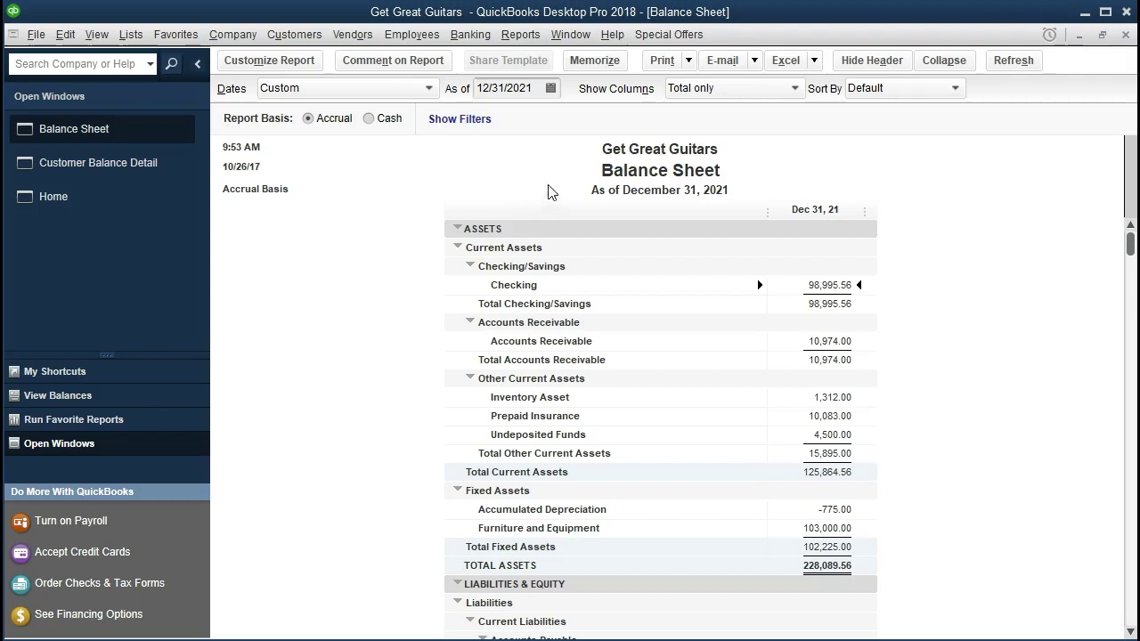
click(689, 61)
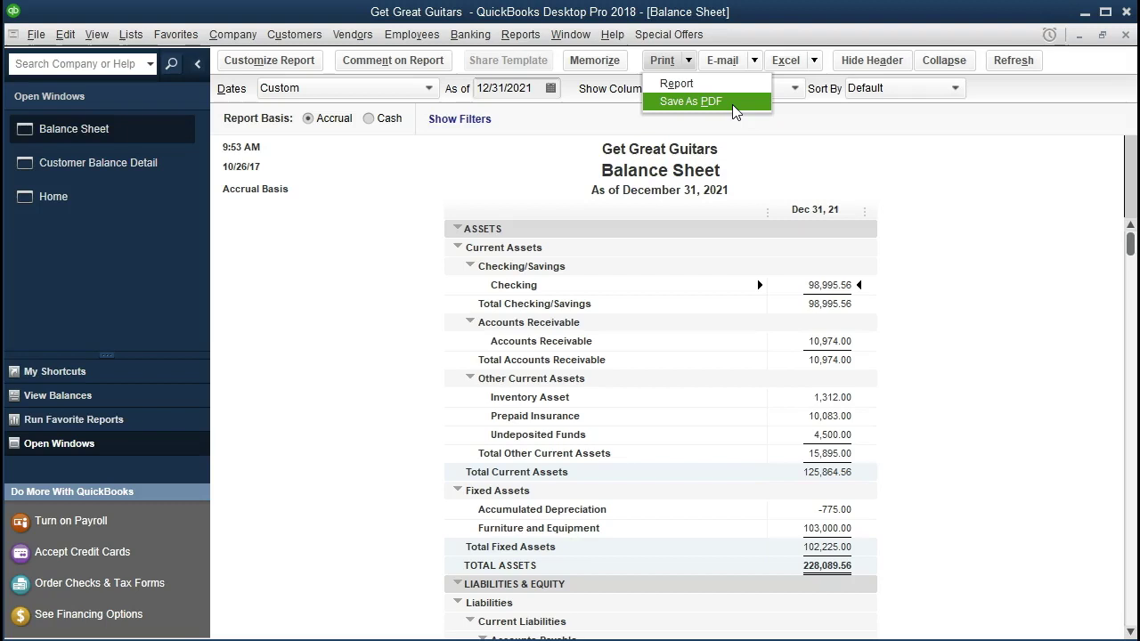
click(719, 90)
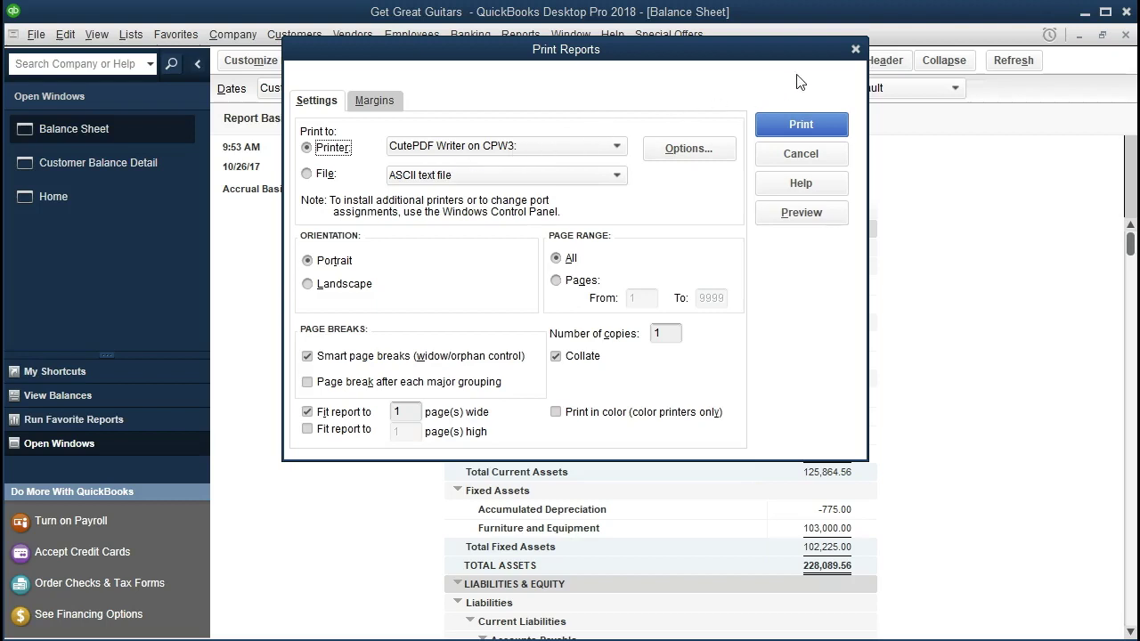
click(856, 50)
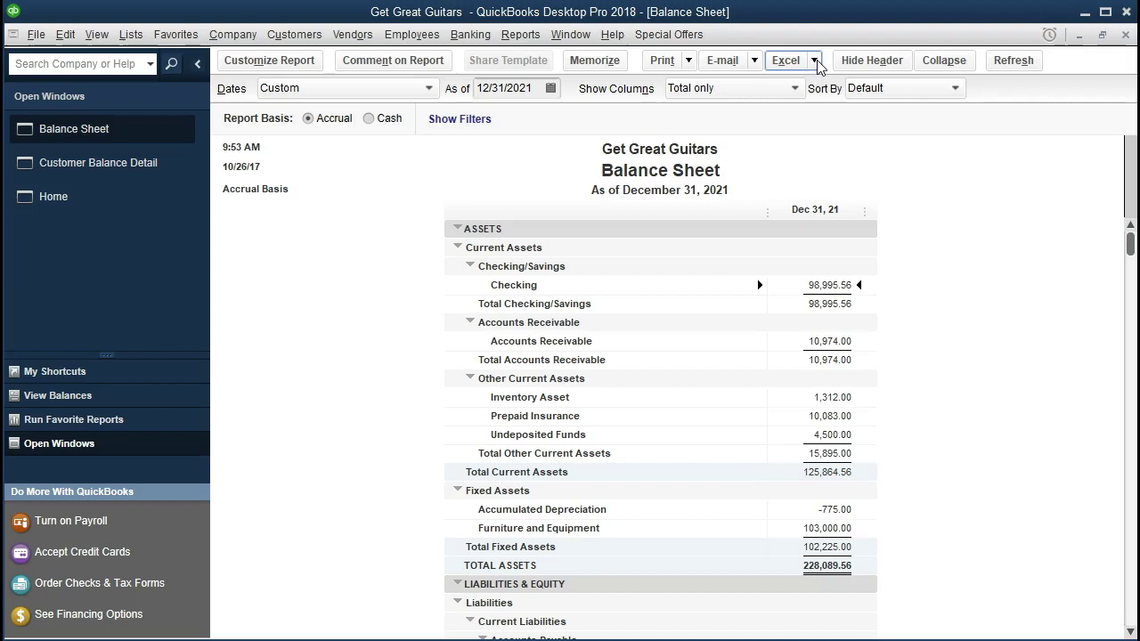
Step: Send the Balance Sheet to Excel as a new worksheet in a new workbook (Book2)
click(816, 61)
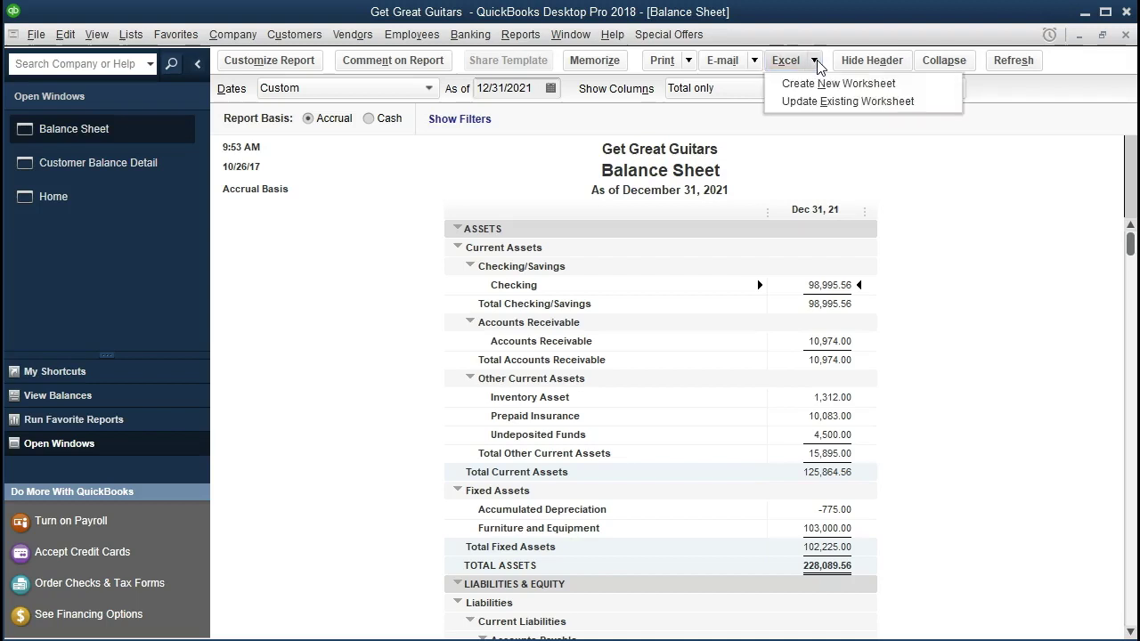
click(916, 84)
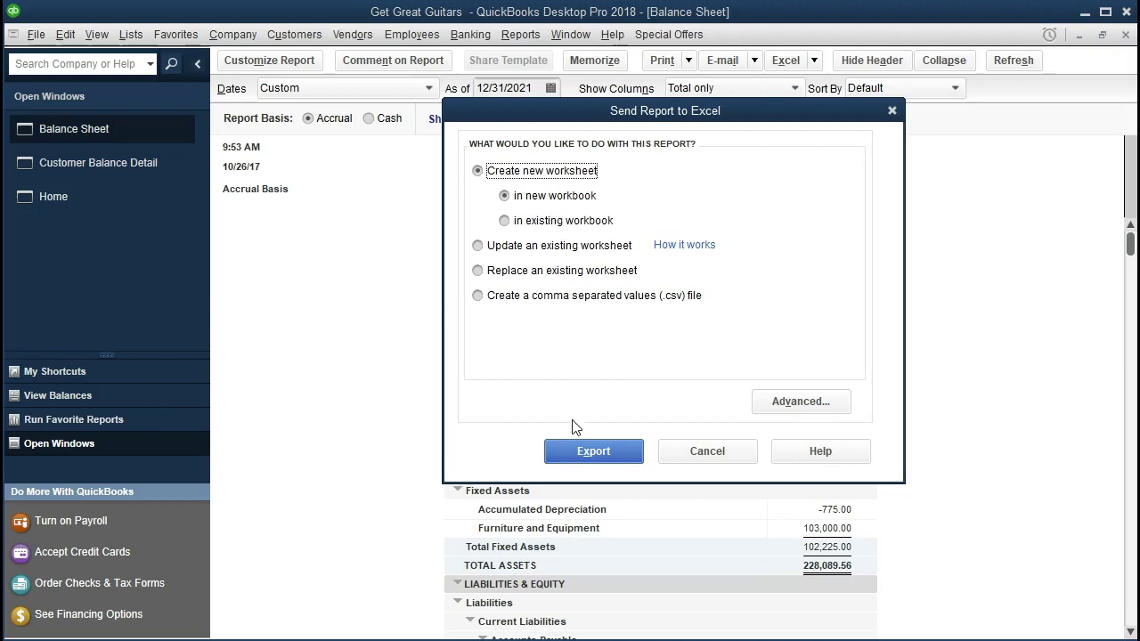
click(566, 459)
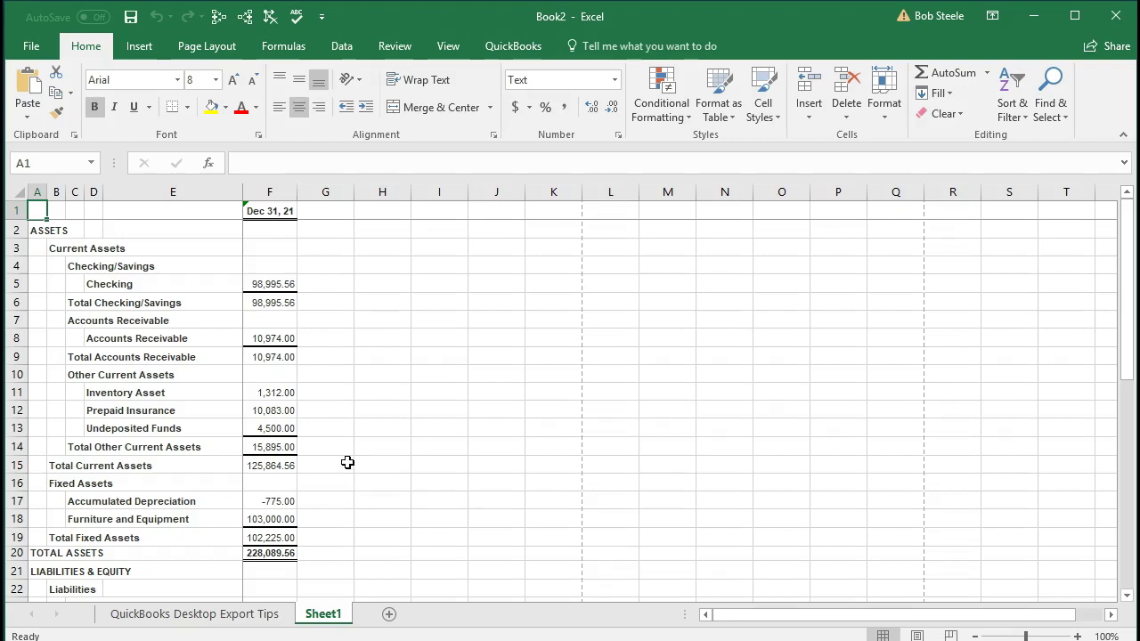
Step: Inspect the Checking, Total Other Current Assets, Inventory Asset and TOTAL ASSETS cells and formulas
click(278, 283)
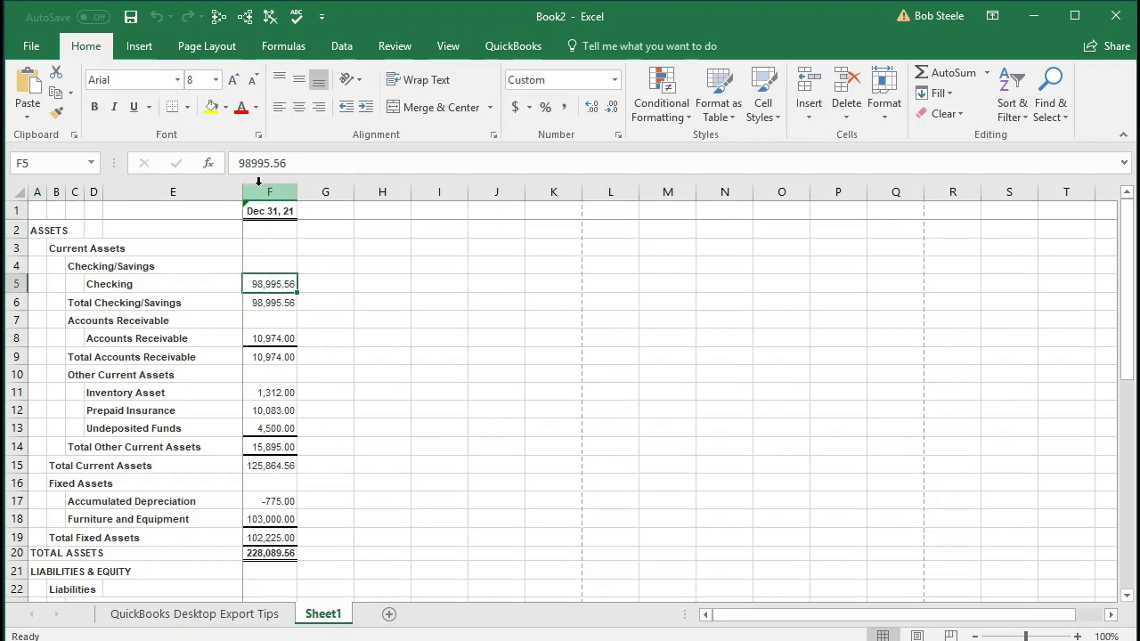
click(270, 447)
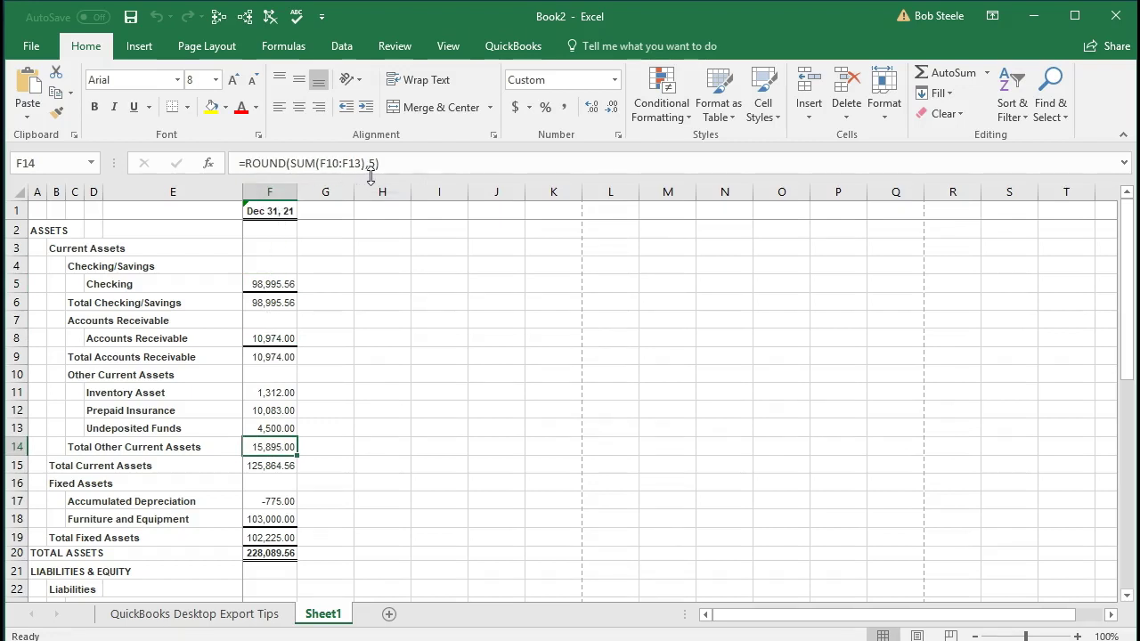
double_click(279, 447)
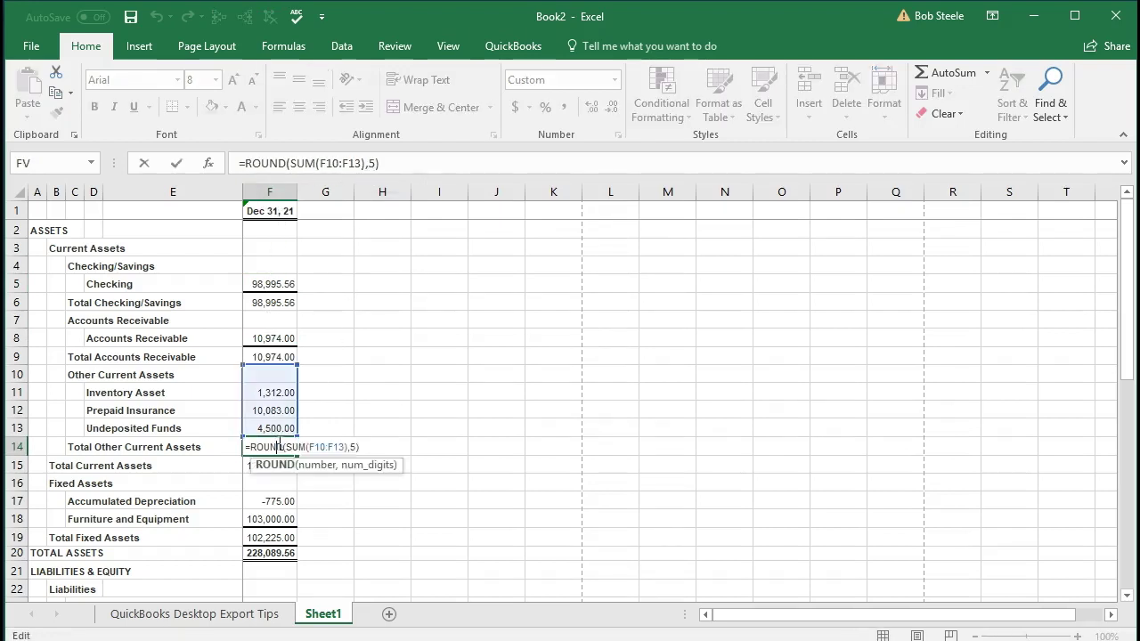
key(Return)
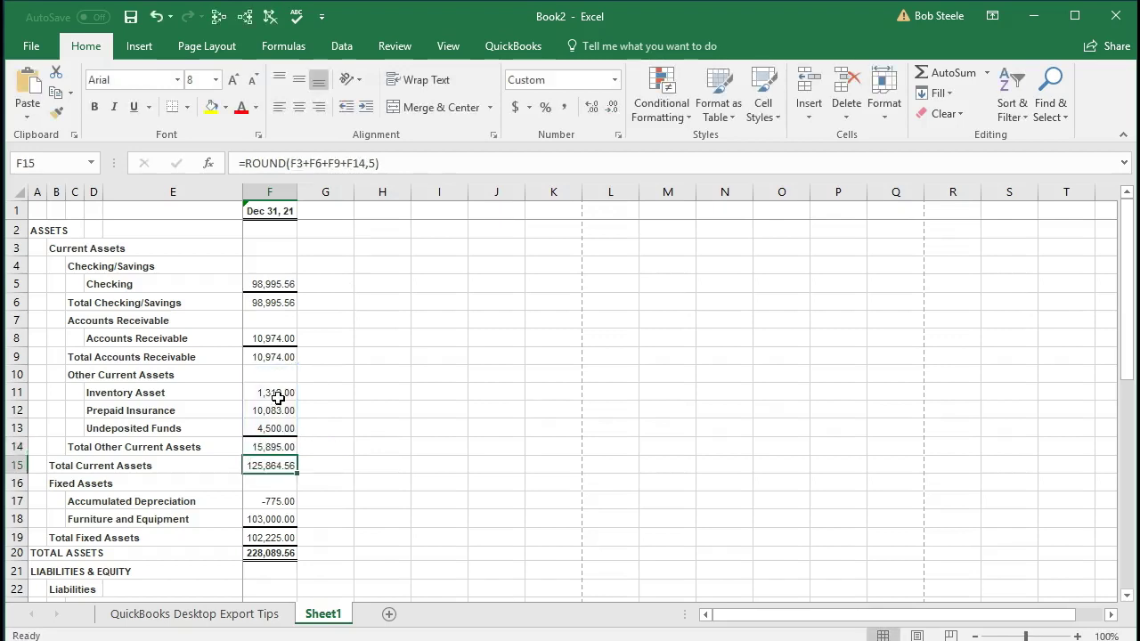
click(308, 392)
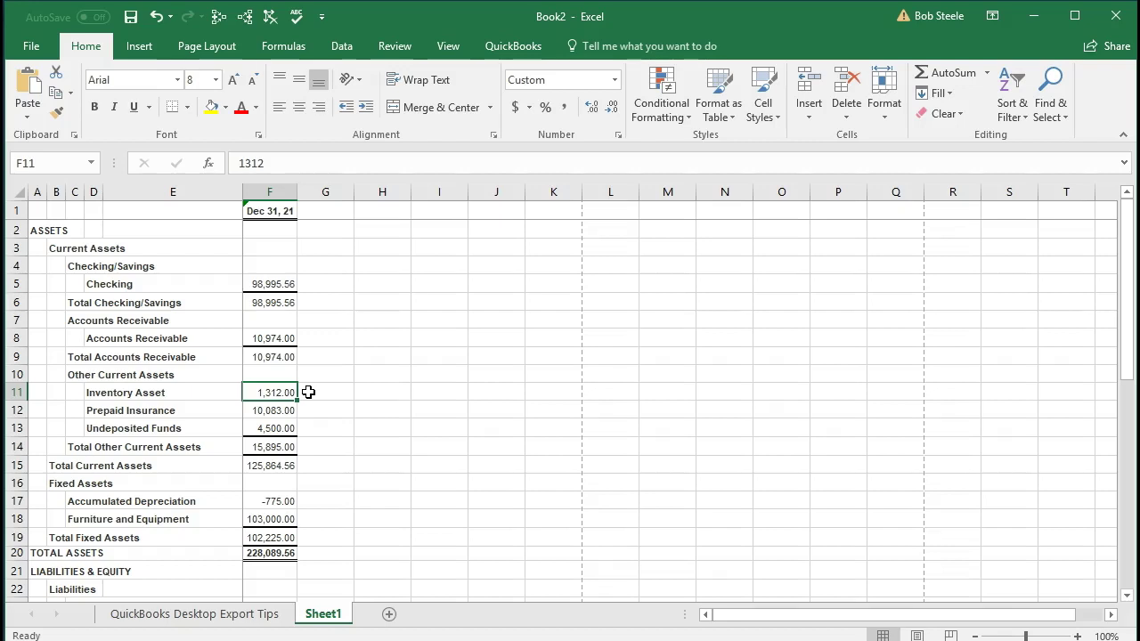
click(272, 553)
Step: Return the sheet to column A, row 1 at ASSETS and show the View ribbon options
scroll(403, 510, down, 1)
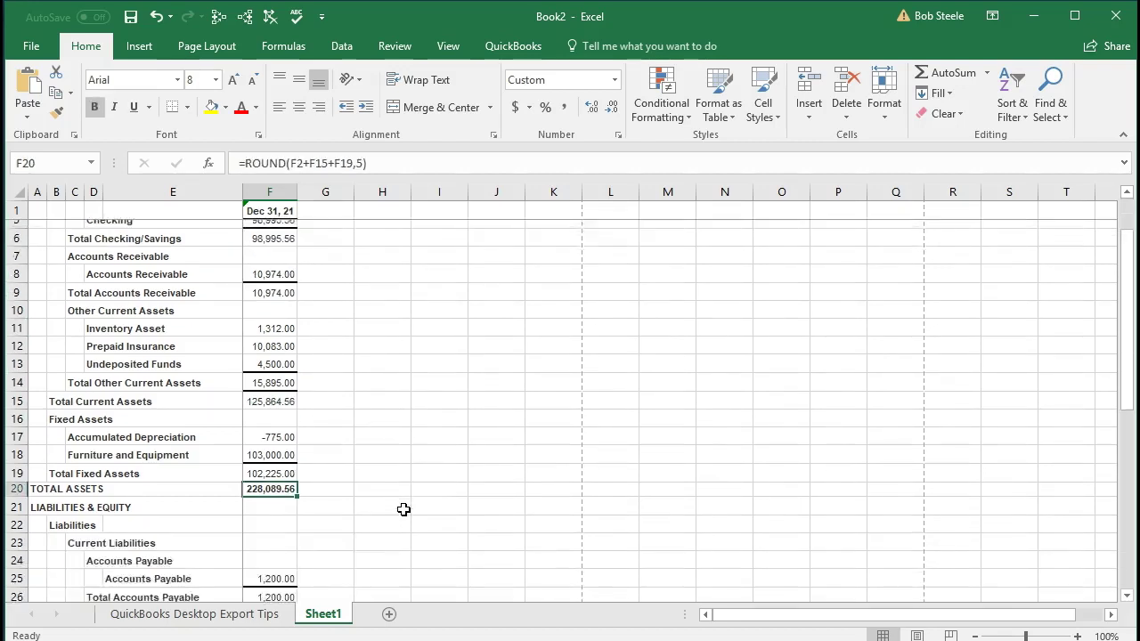
scroll(404, 509, down, 7)
scroll(404, 510, up, 5)
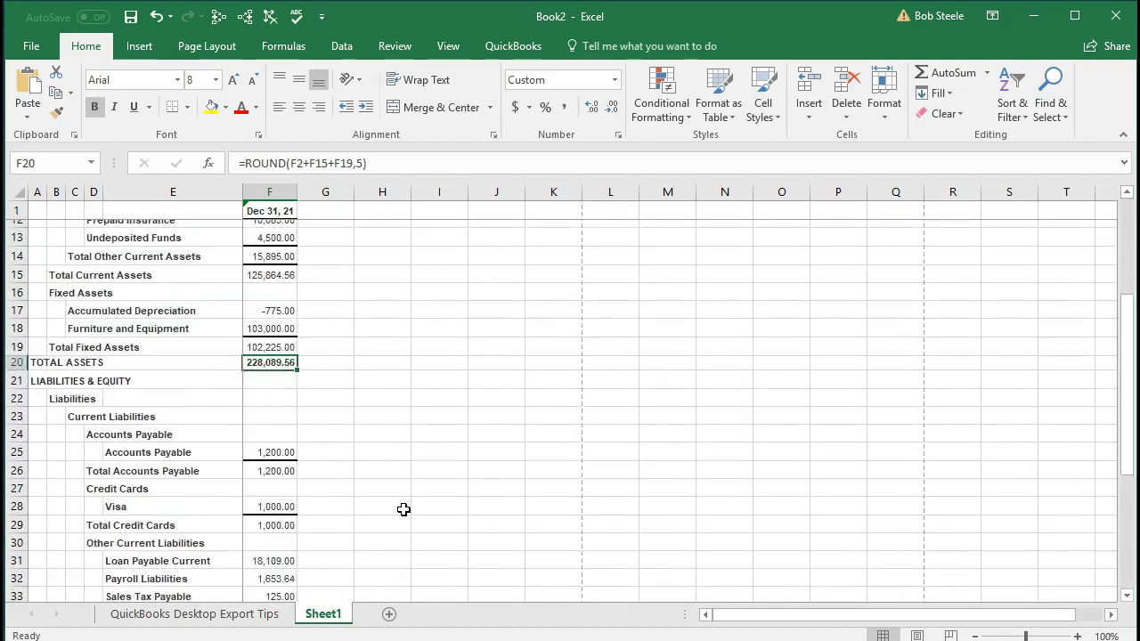
scroll(404, 509, up, 3)
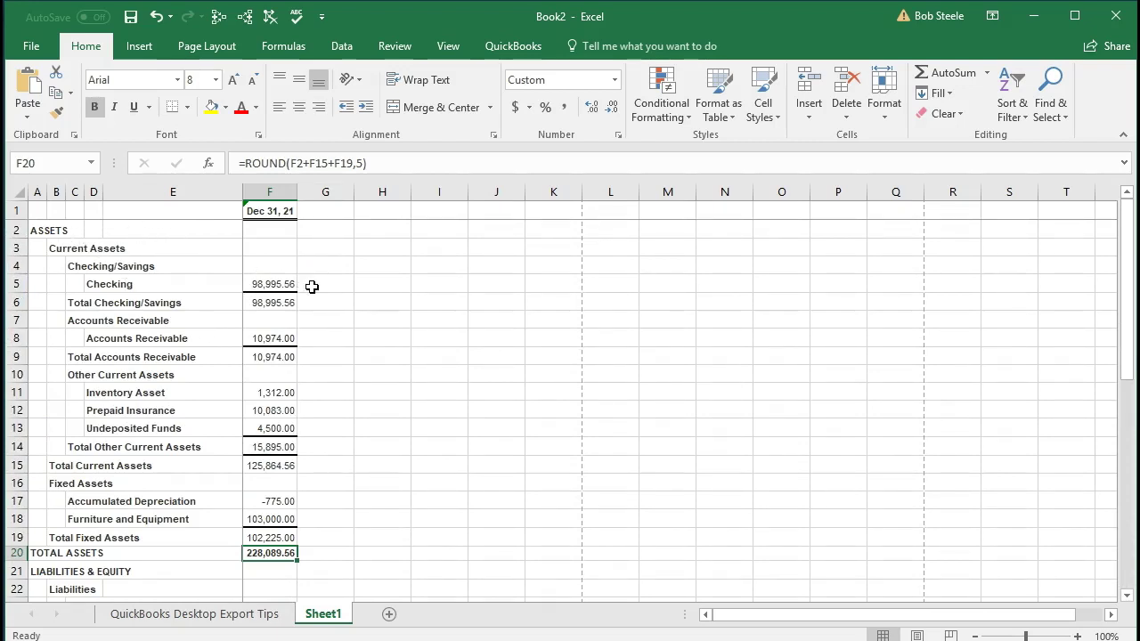
scroll(312, 286, down, 2)
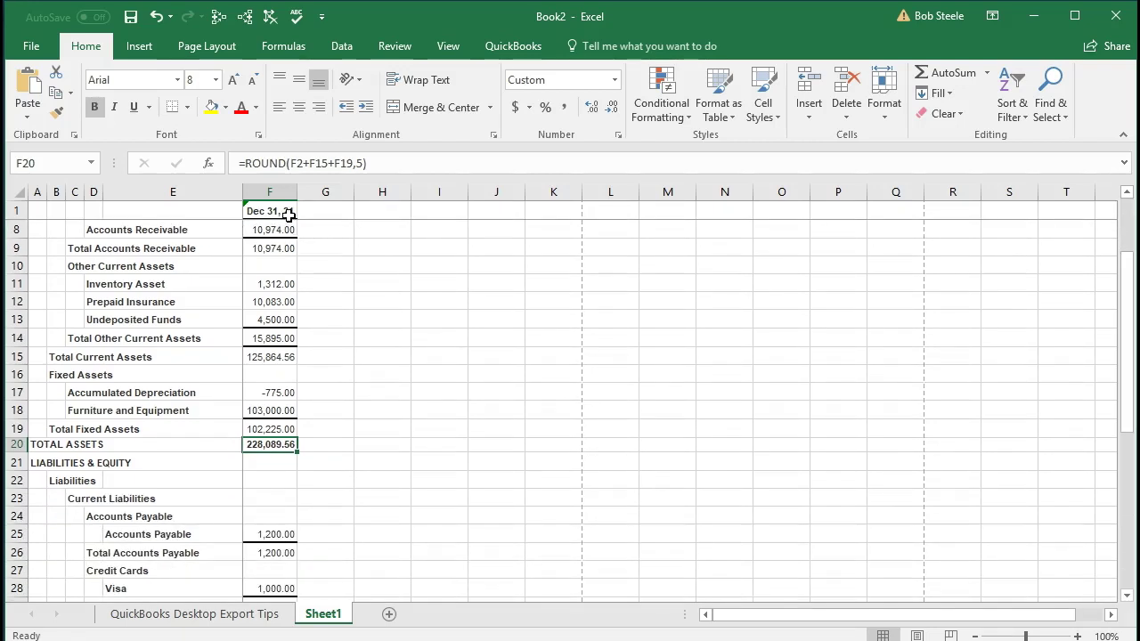
scroll(321, 269, down, 1)
scroll(321, 269, down, 1)
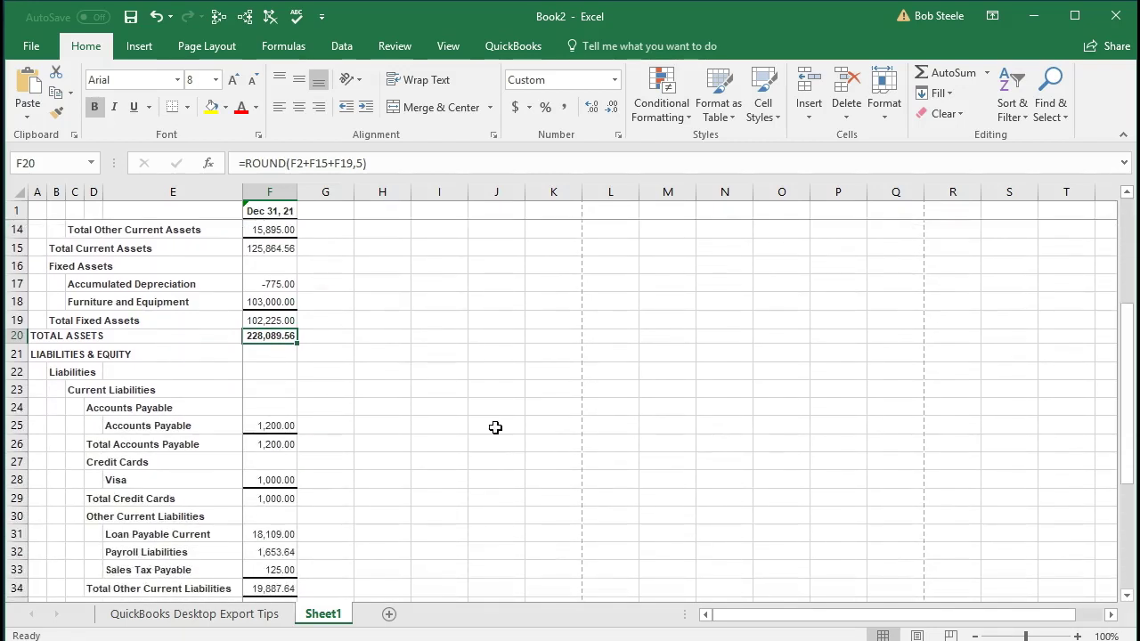
click(1113, 614)
click(1113, 614)
click(1112, 615)
click(1112, 615)
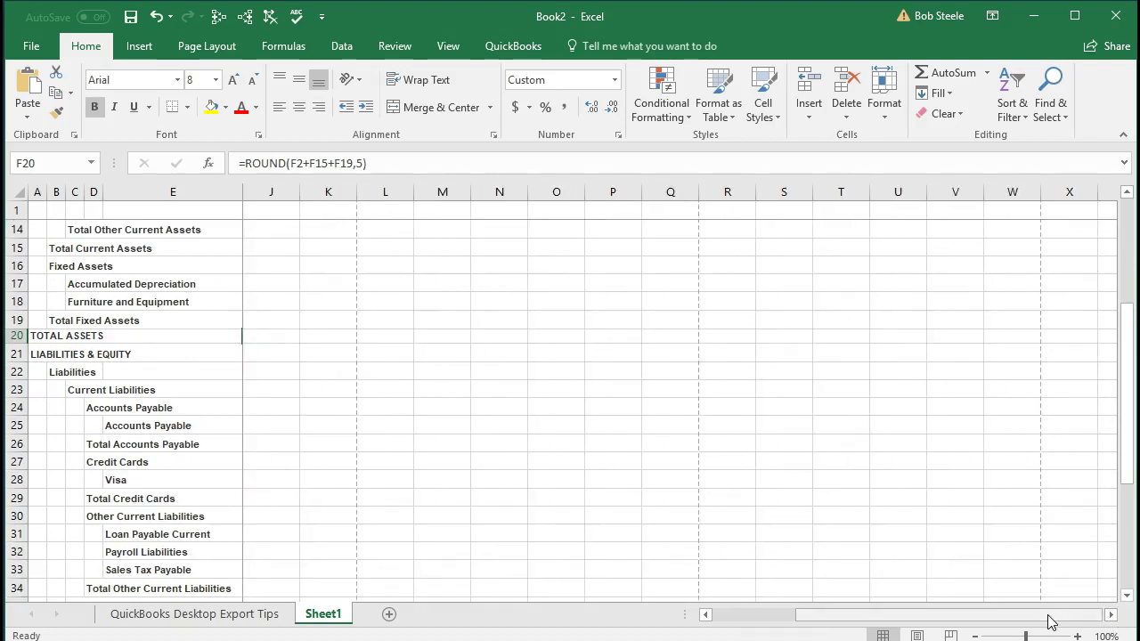
click(707, 615)
click(707, 616)
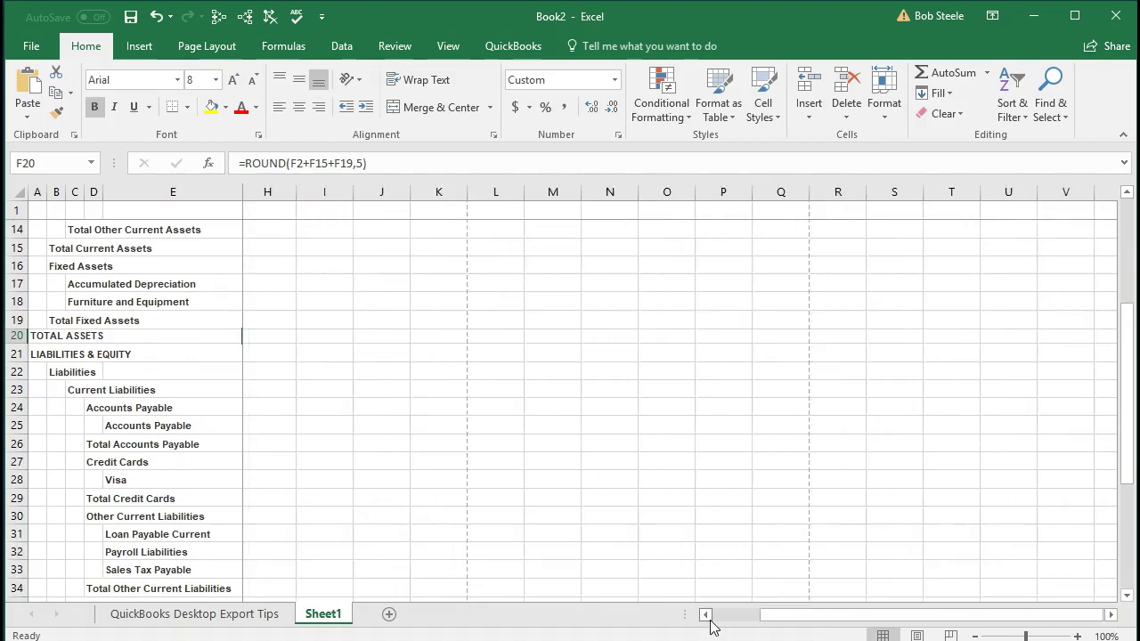
click(707, 615)
click(708, 615)
scroll(396, 423, up, 4)
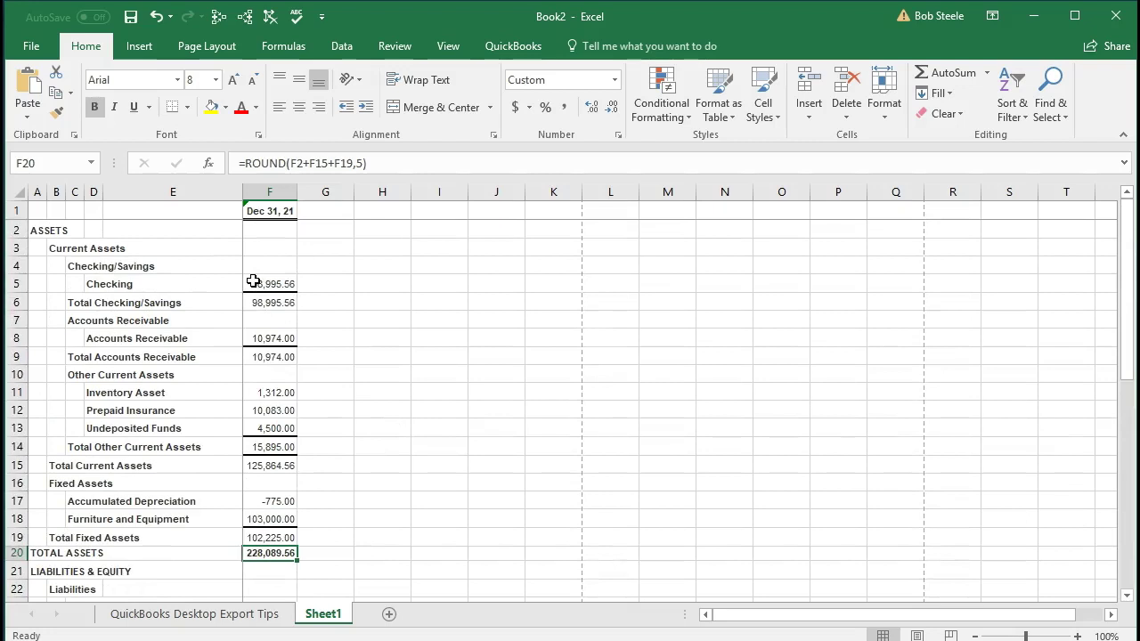
click(443, 52)
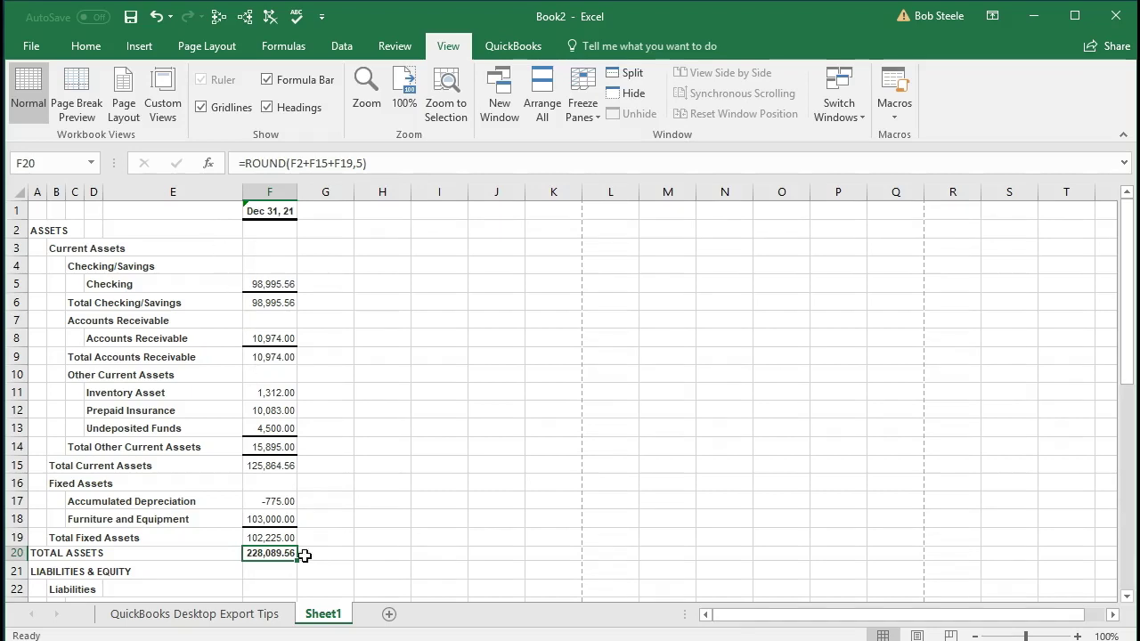
Step: Rename the Sheet1 worksheet tab to BS
double_click(322, 614)
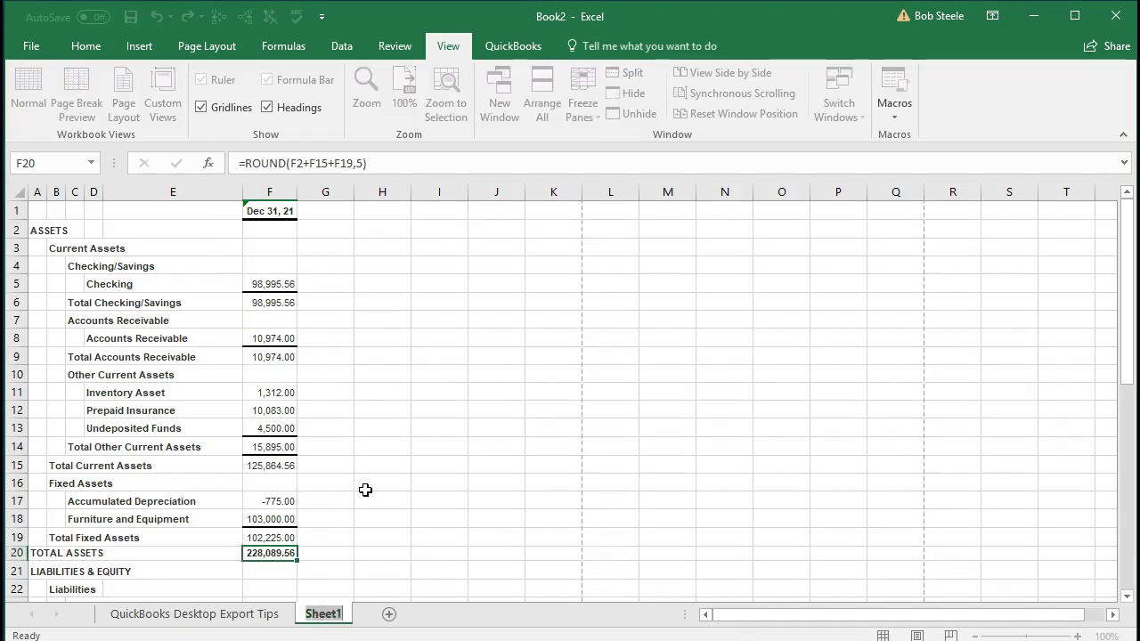
text(BS)
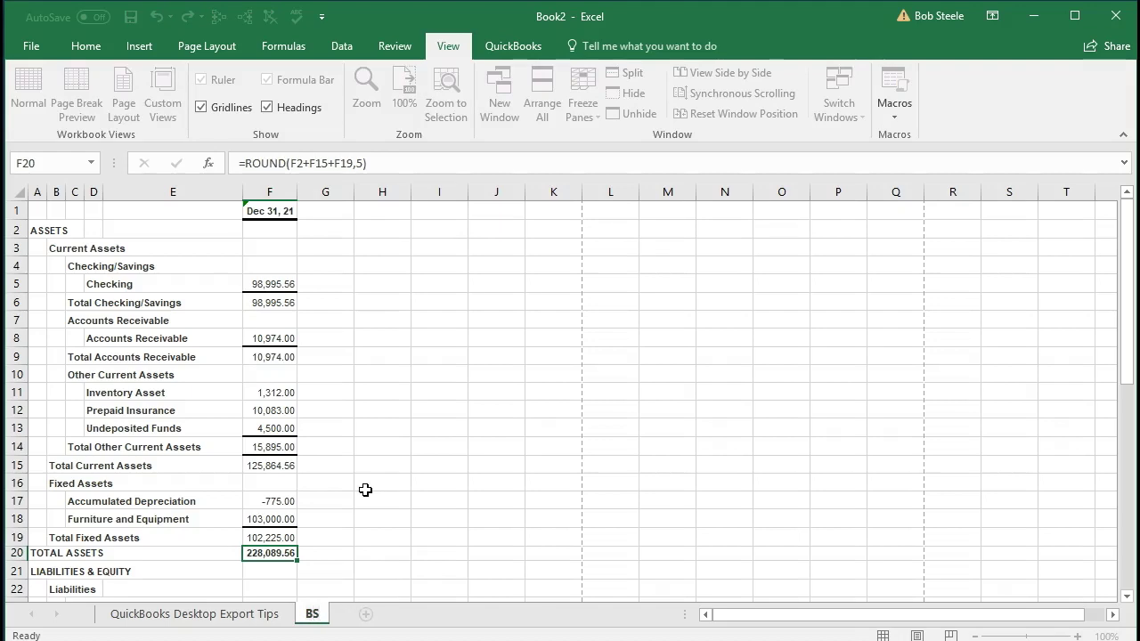
click(365, 490)
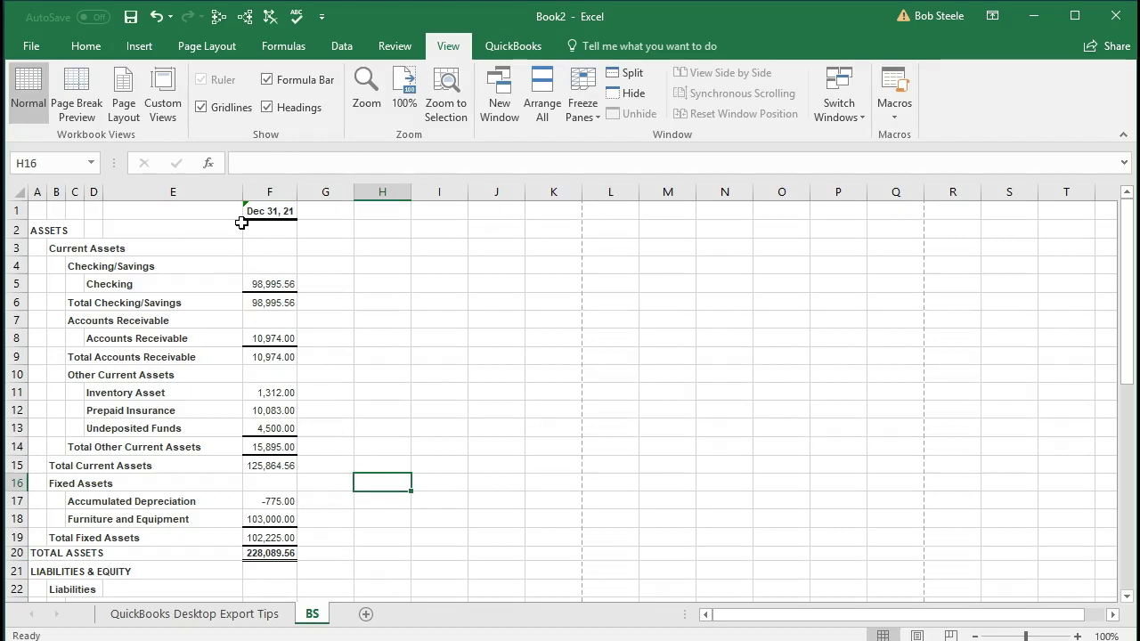
click(919, 636)
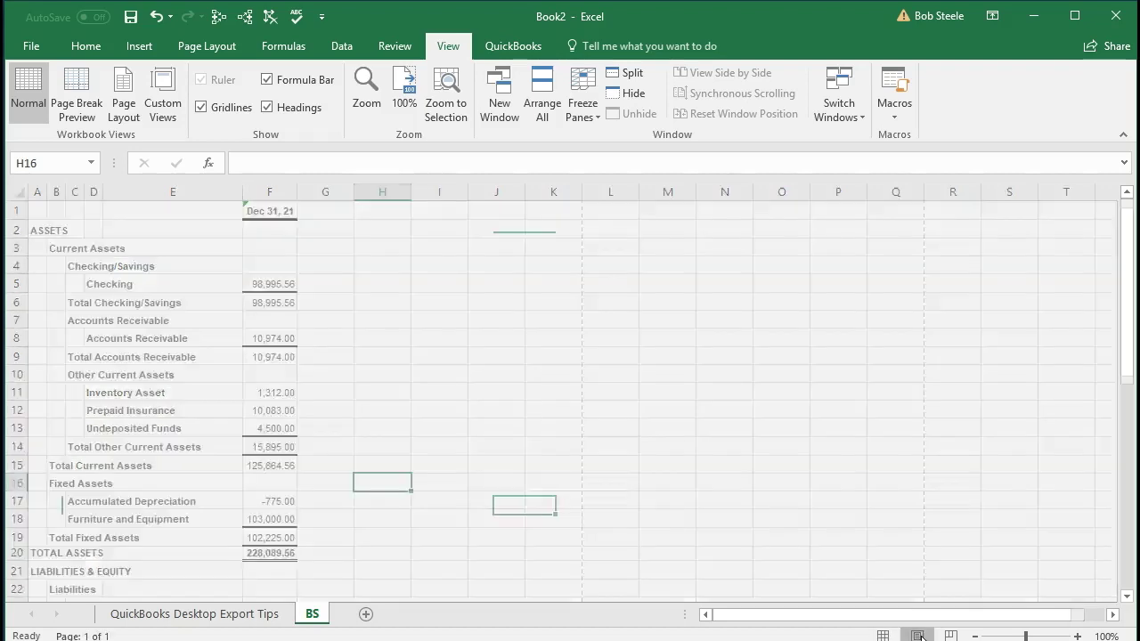
scroll(535, 421, up, 2)
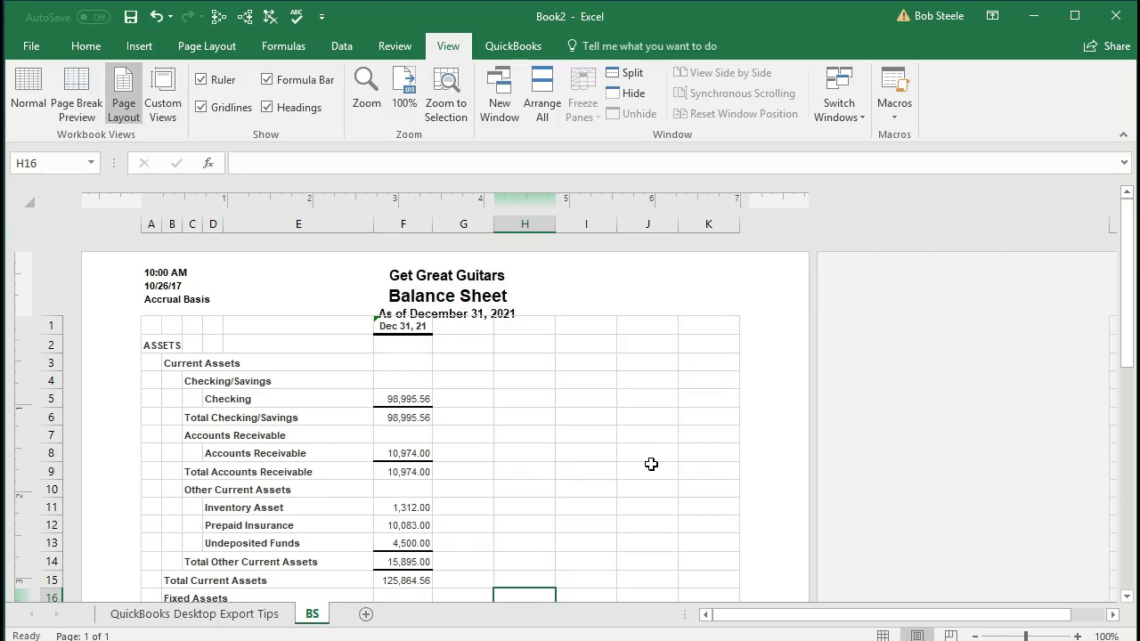
click(883, 635)
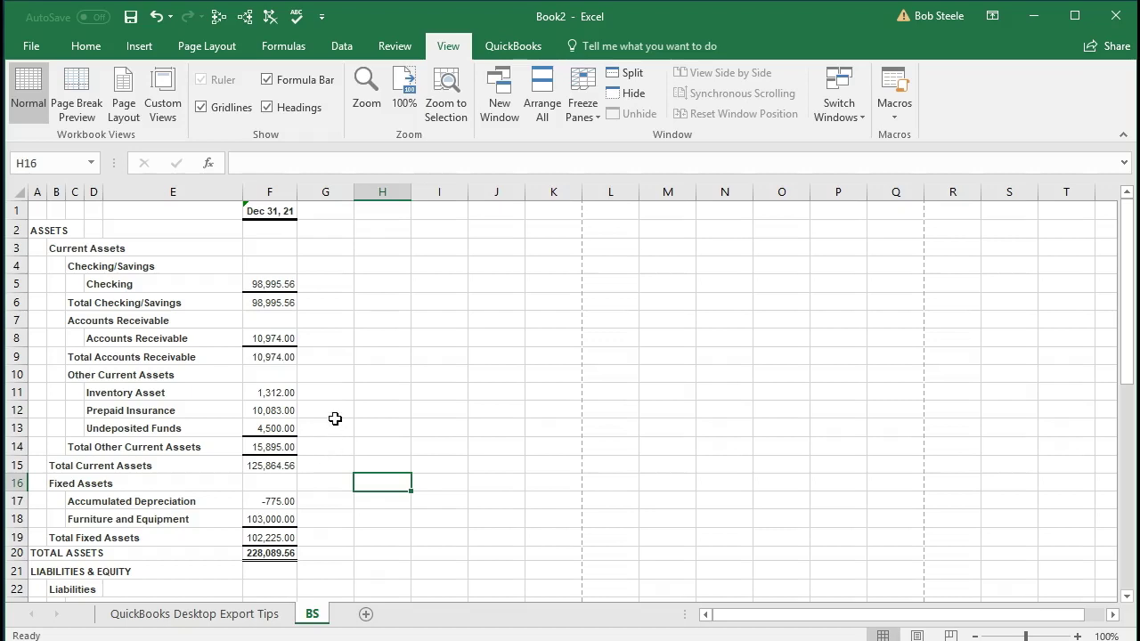
scroll(335, 418, down, 9)
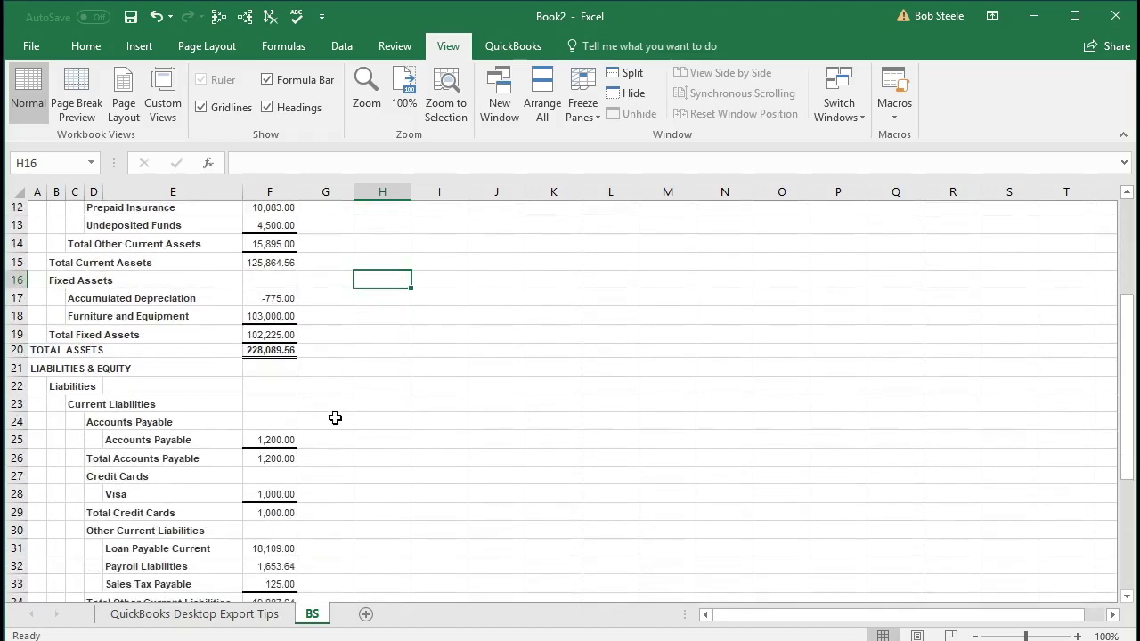
scroll(335, 418, down, 1)
scroll(335, 418, up, 10)
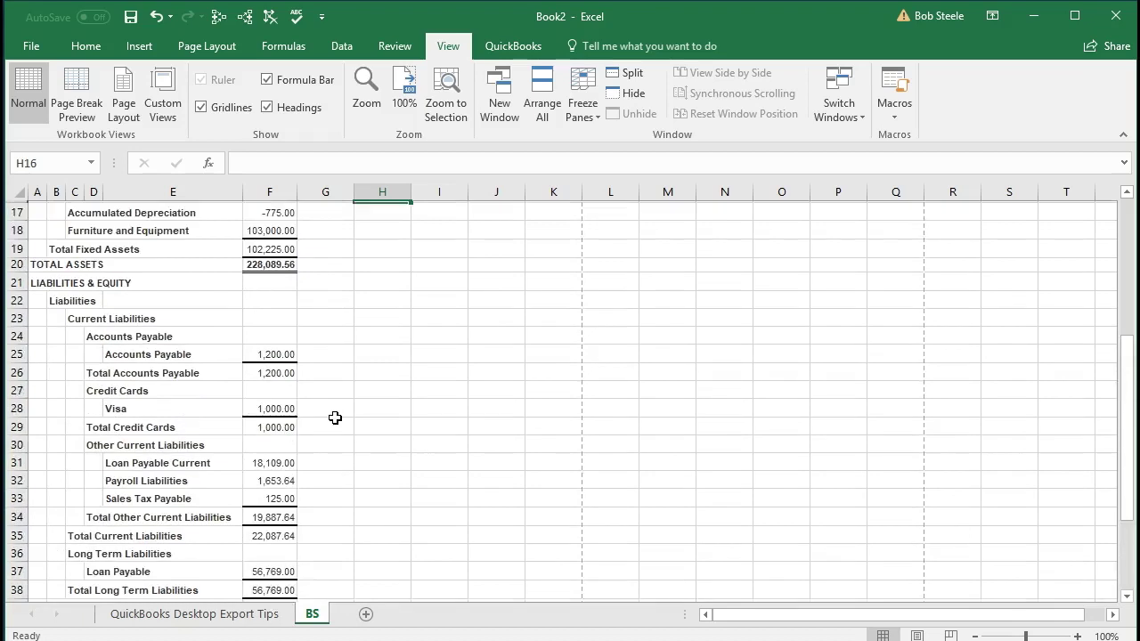
scroll(335, 418, up, 1)
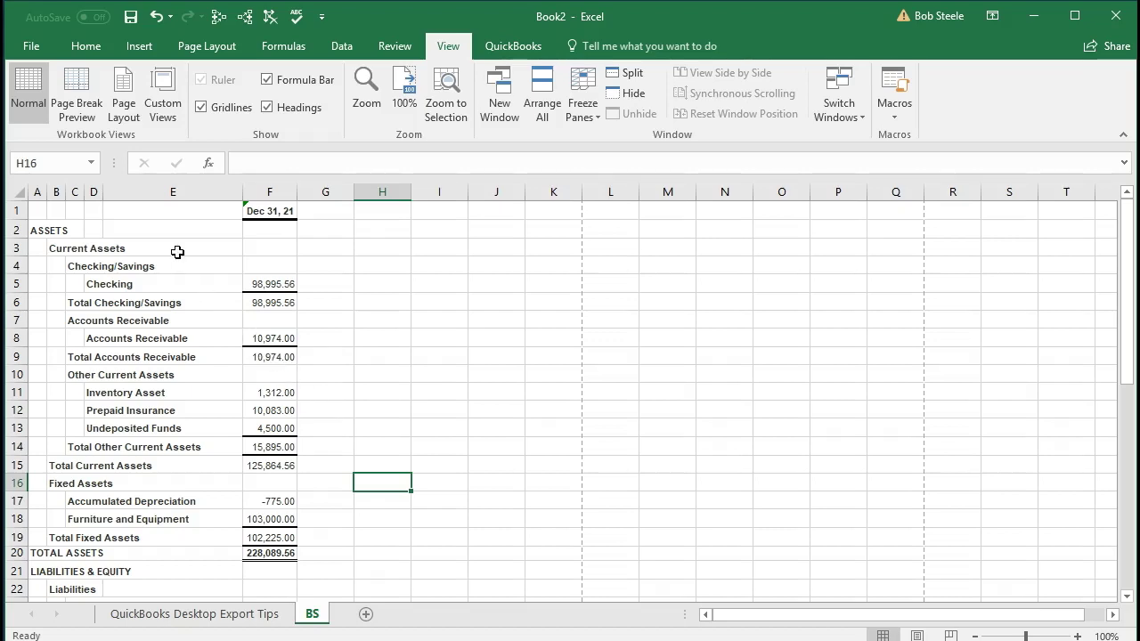
Step: Start Save As and browse to Desktop > Get Great Guitars > Section 1
click(28, 46)
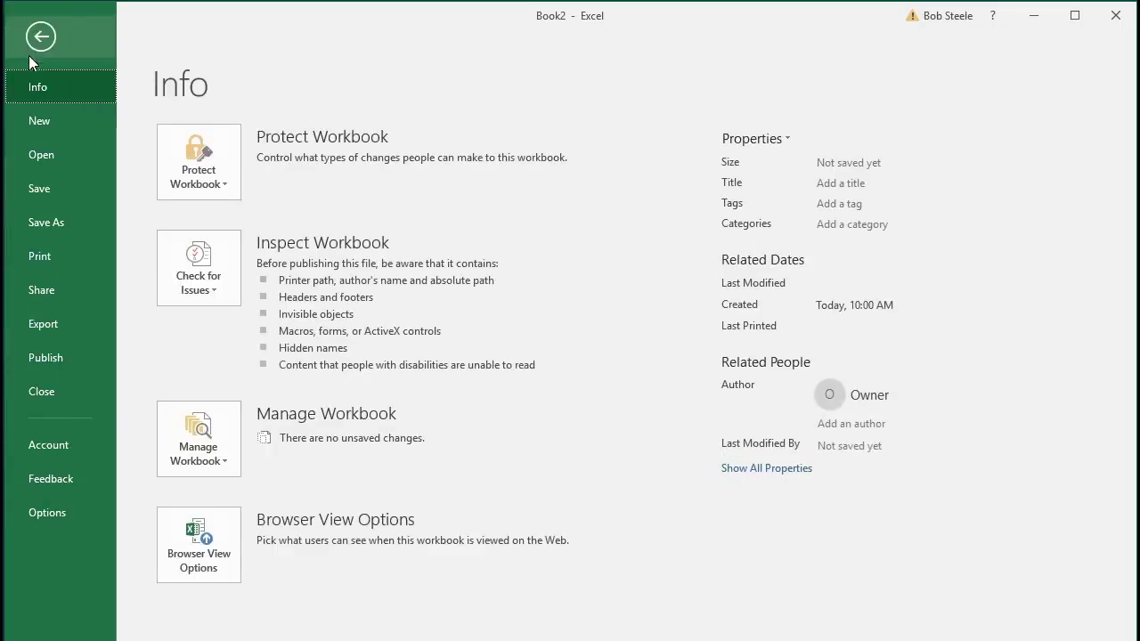
click(49, 215)
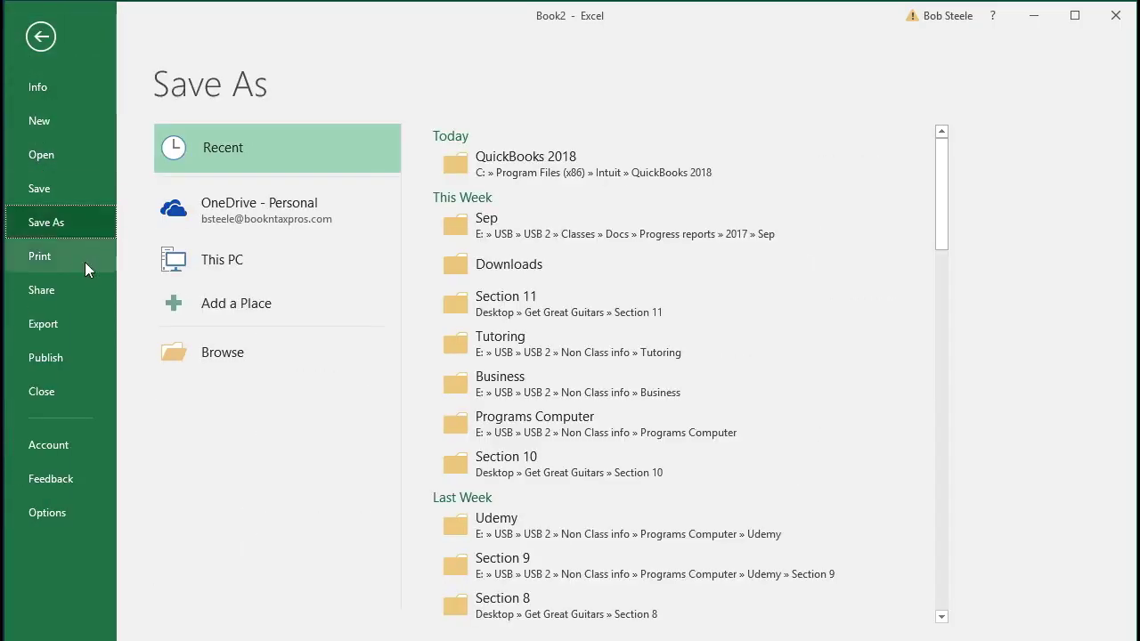
click(177, 352)
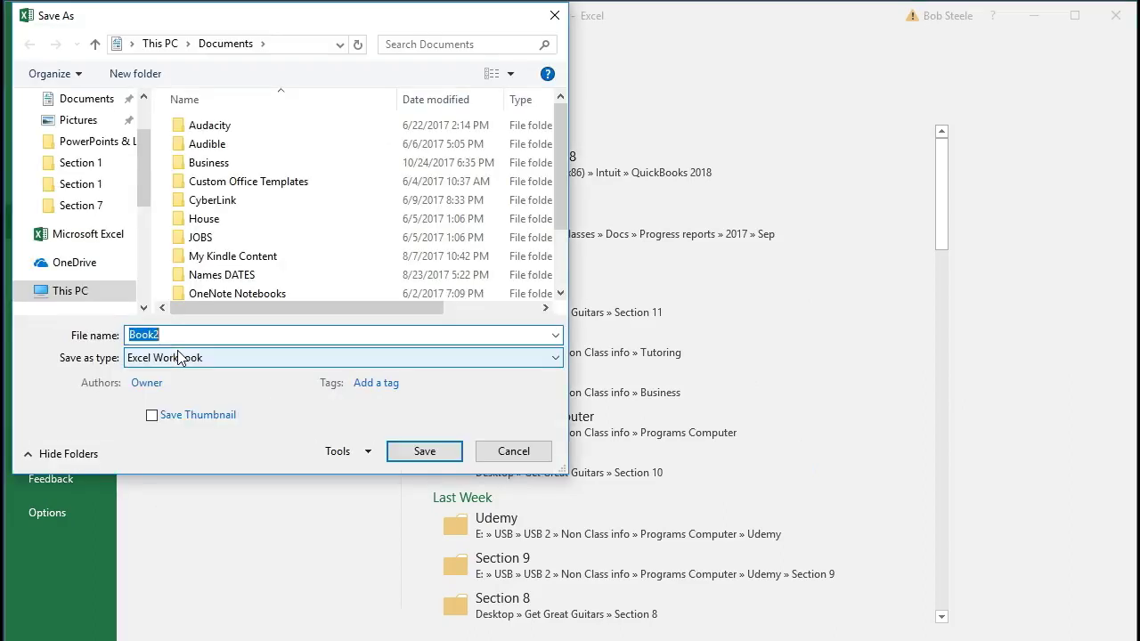
scroll(140, 142, up, 1)
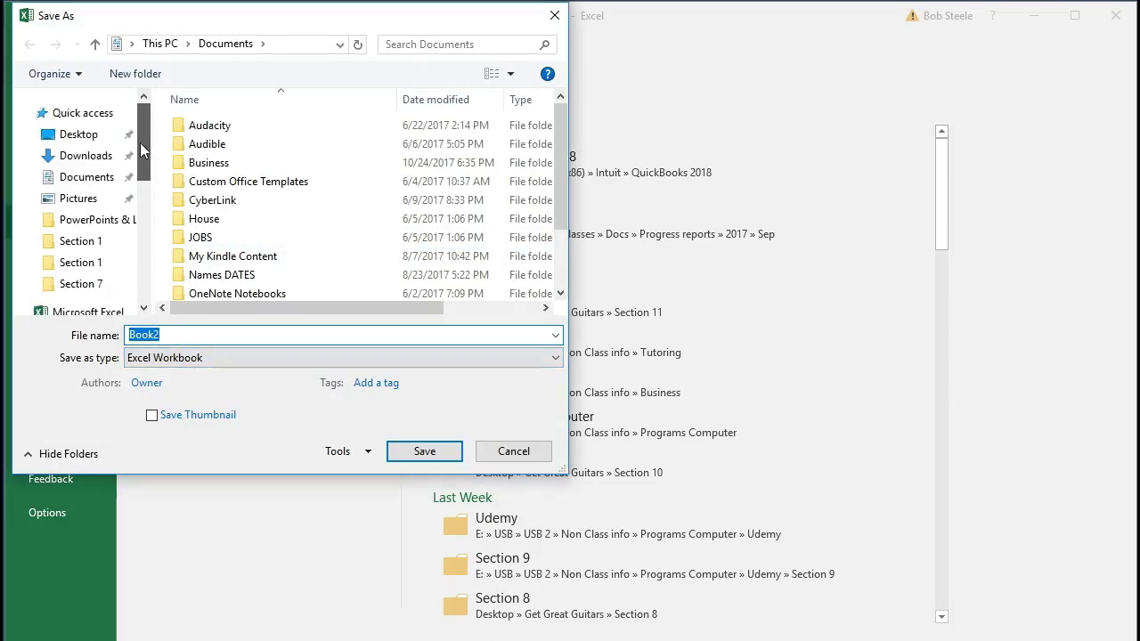
click(79, 135)
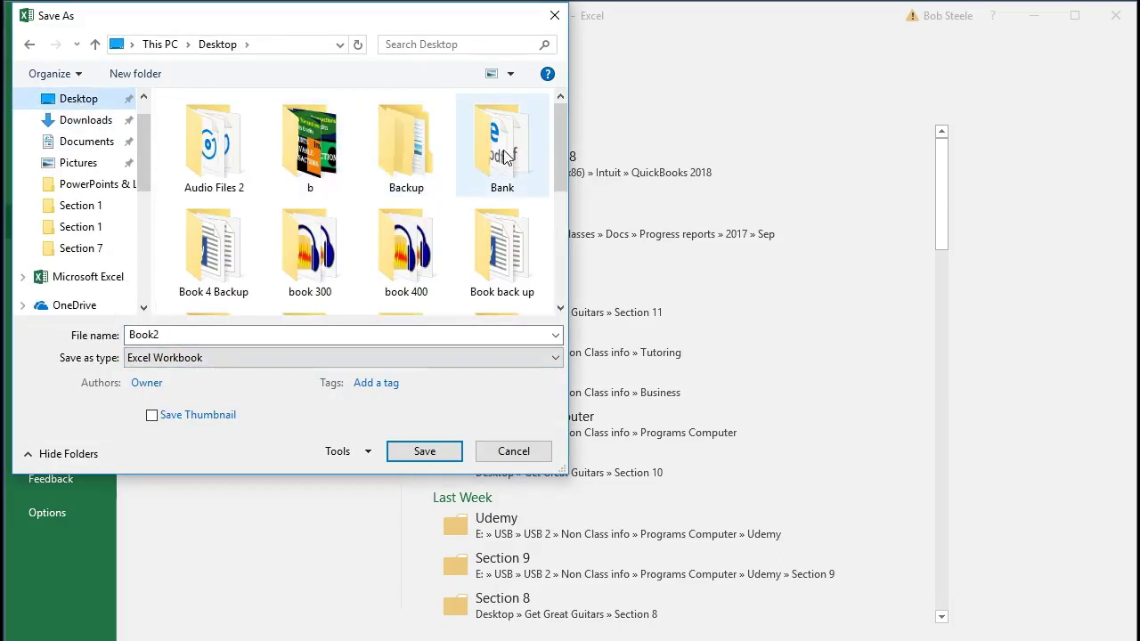
drag(561, 126, 566, 196)
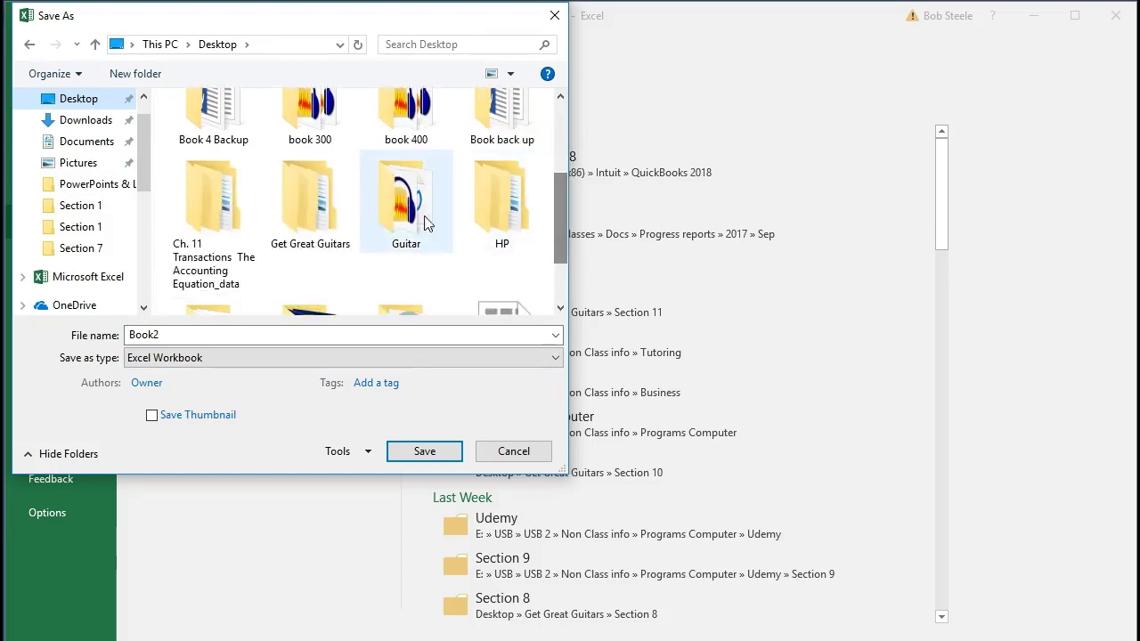
double_click(321, 221)
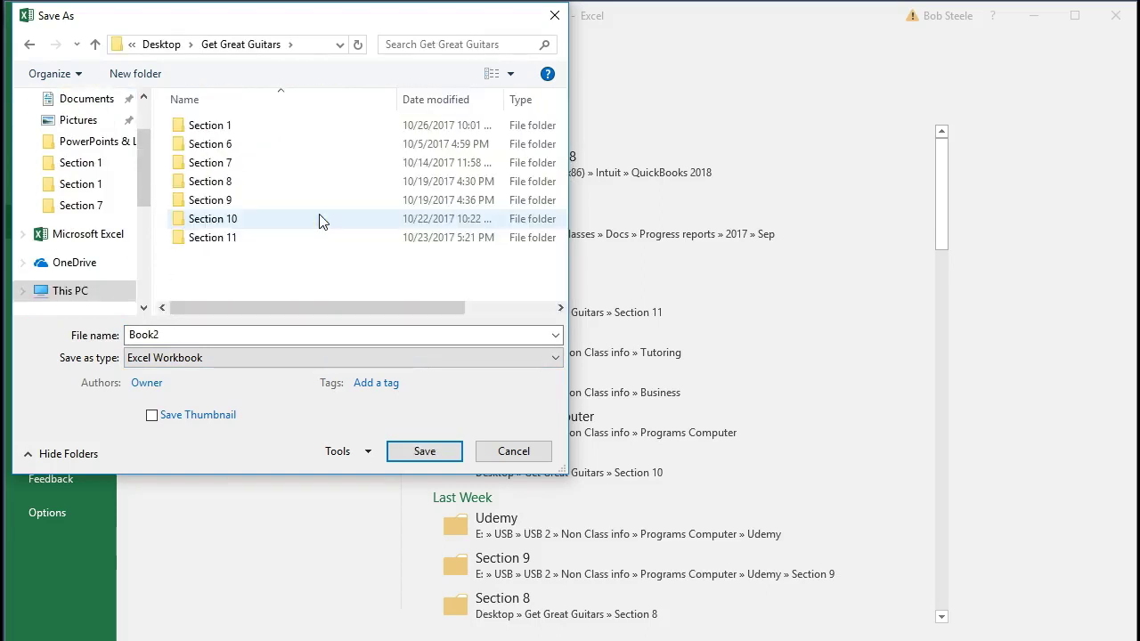
double_click(254, 126)
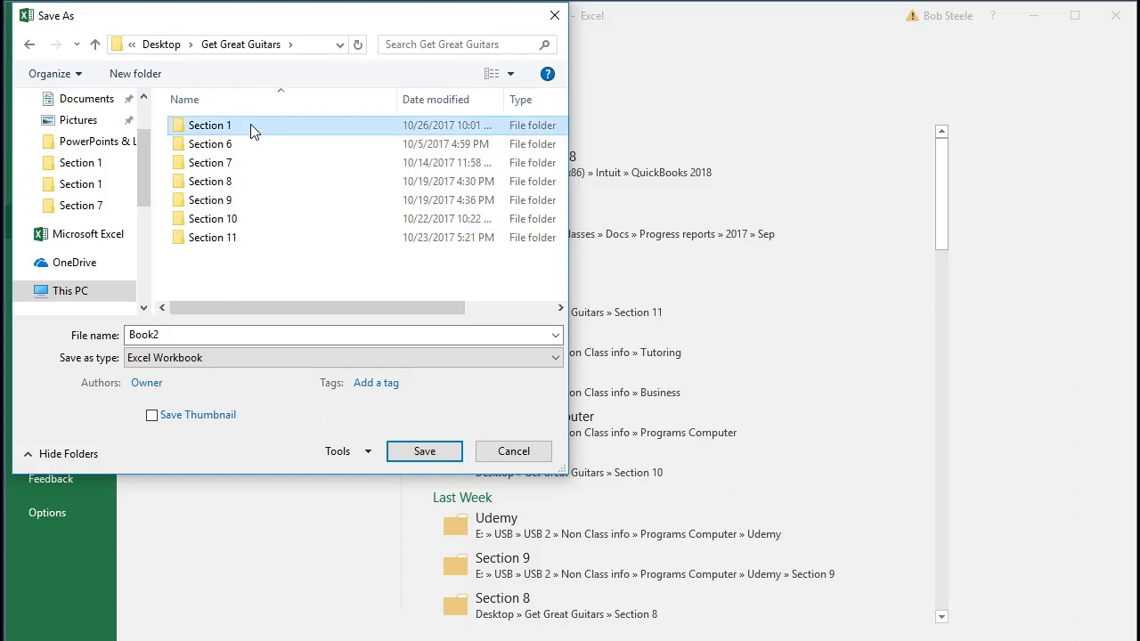
Step: Save the workbook as 'Section One Reports', accepting the macro-free workbook format
click(188, 332)
text(Section On)
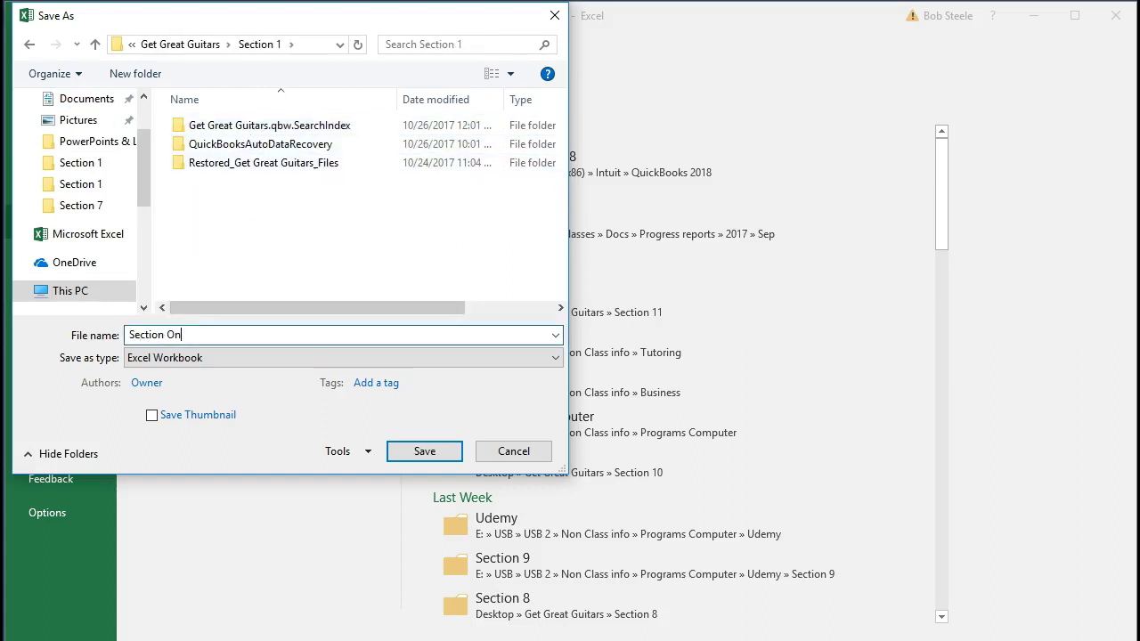
text(e Reports)
click(405, 452)
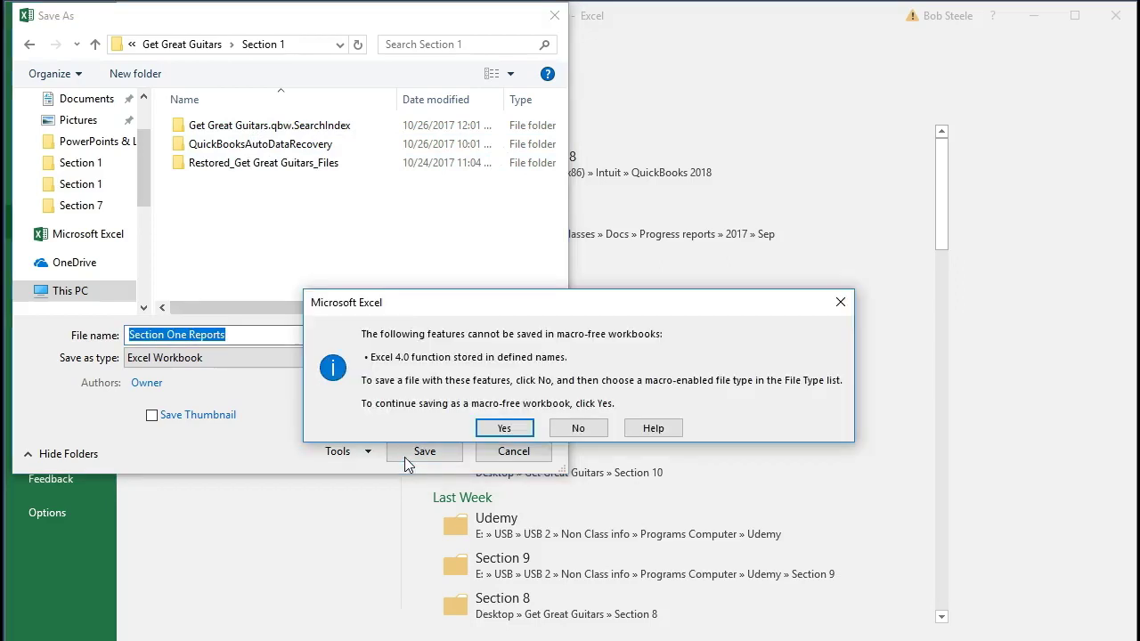
click(502, 429)
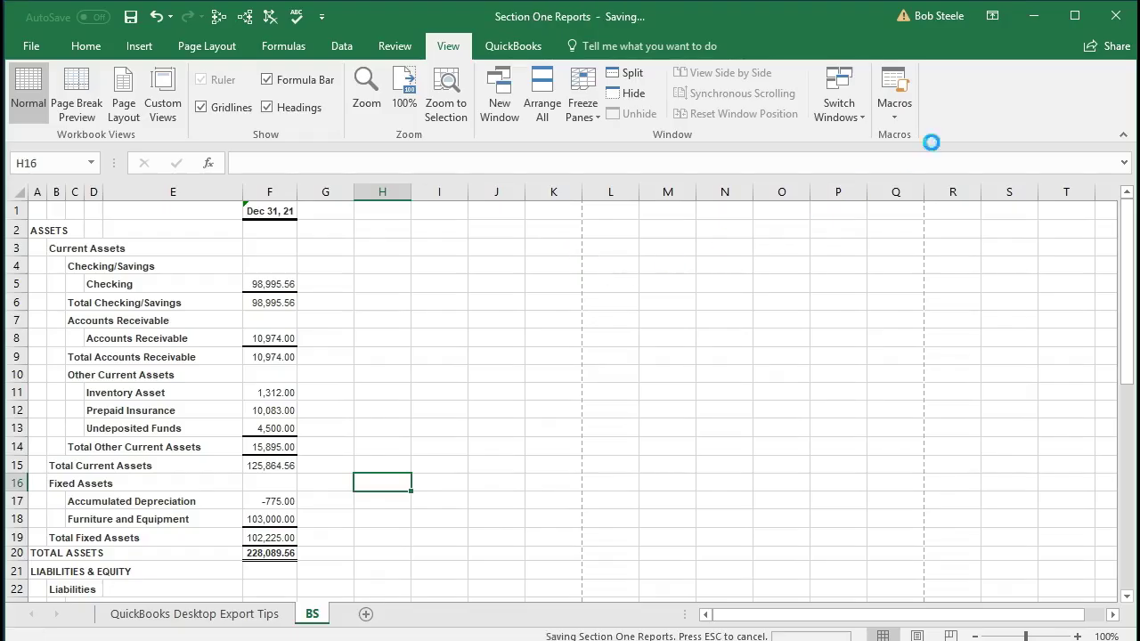